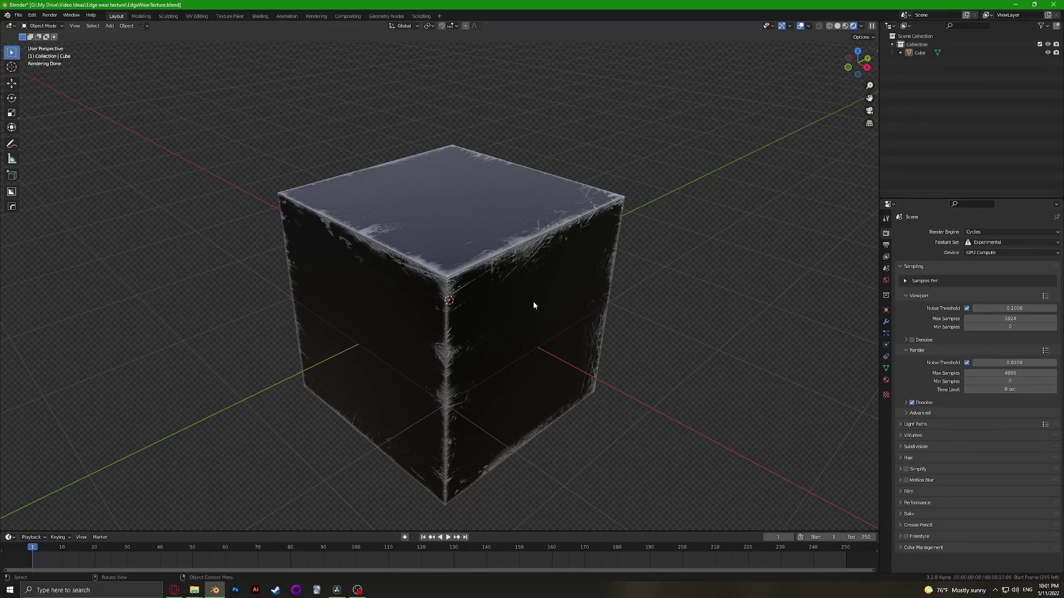
Examine the scratched edge wear on the cube's finished material from several angles and distances
middle_click_drag(533, 301, 468, 285)
scroll(565, 282, "up", 2)
scroll(615, 287, "up", 2)
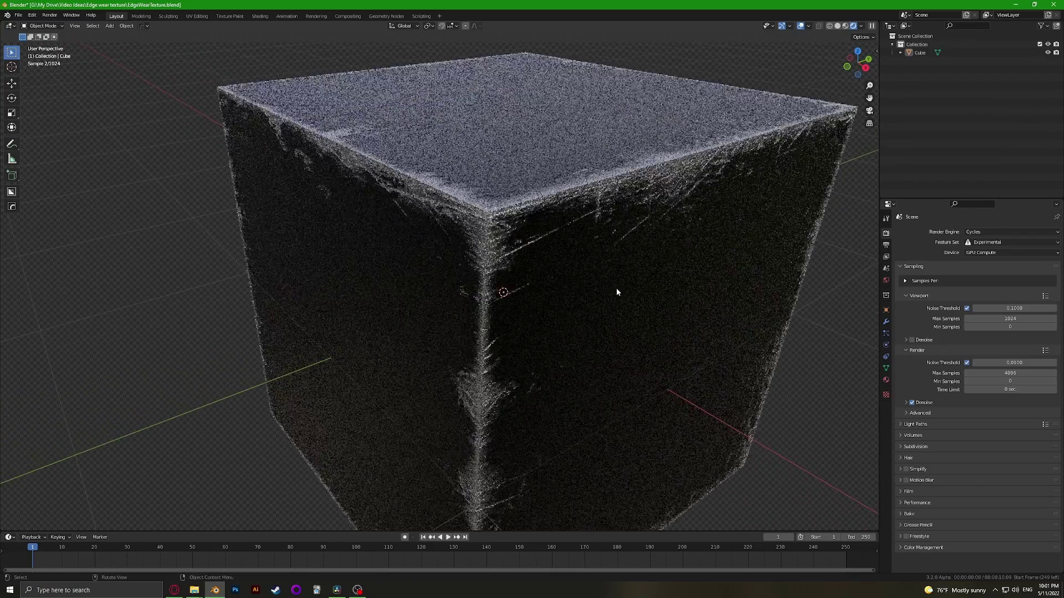
middle_click_drag(580, 284, 547, 288)
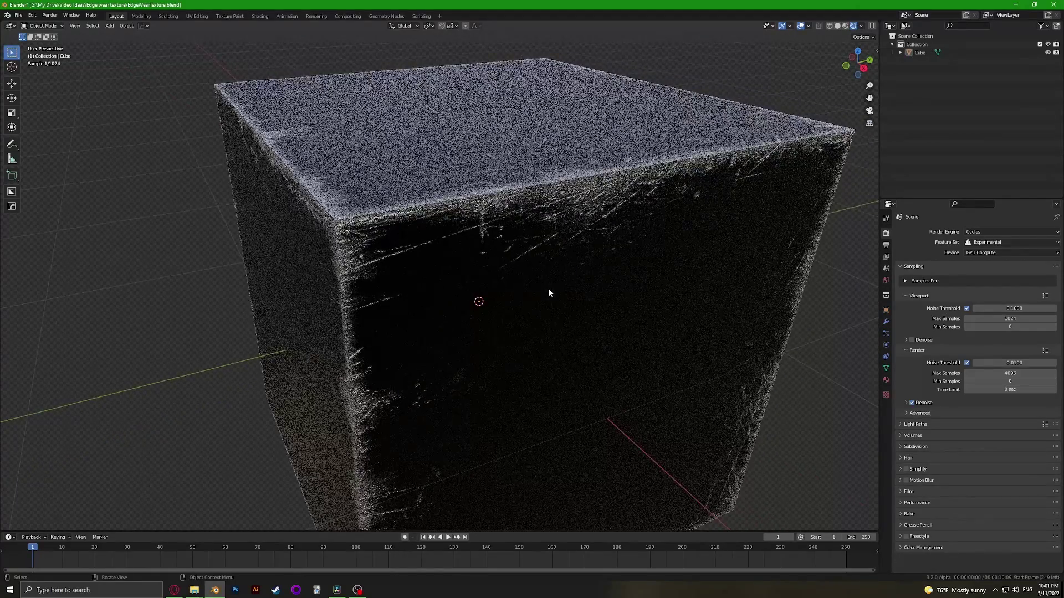
middle_click_drag(472, 288, 485, 284)
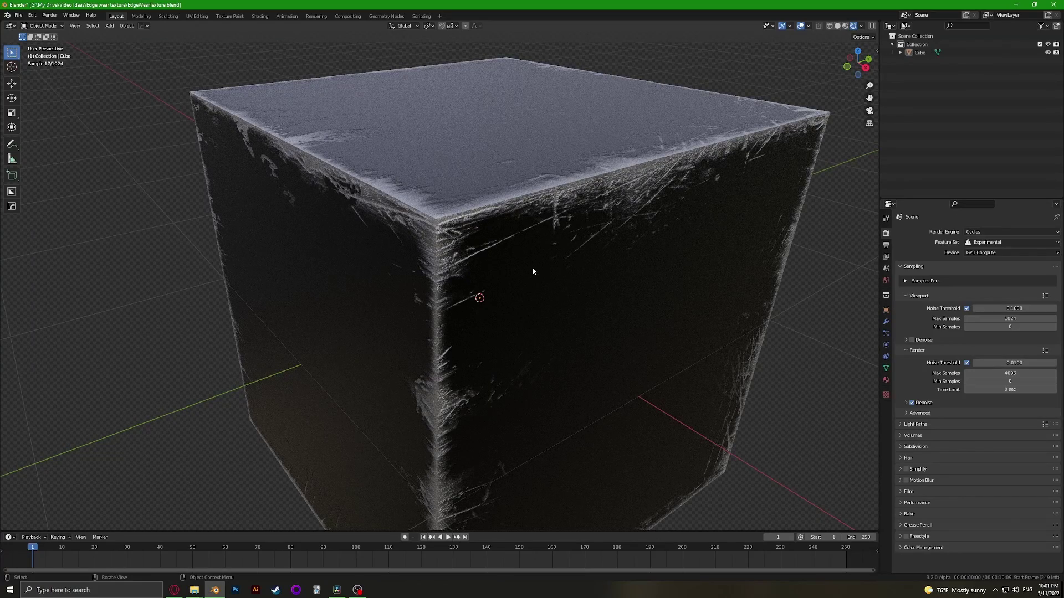
scroll(565, 260, "down", 2)
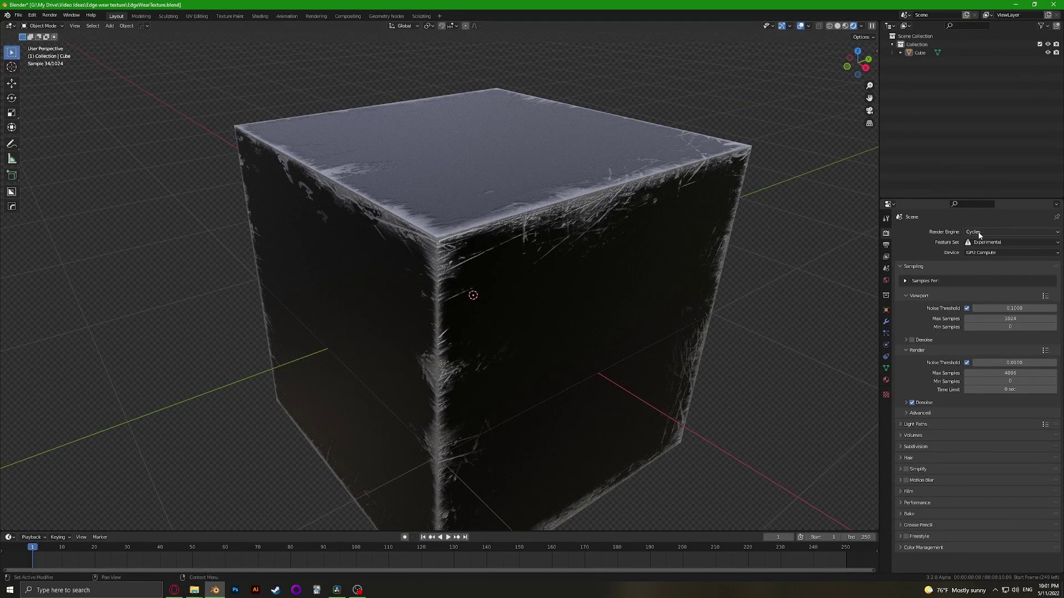
scroll(604, 240, "down", 1)
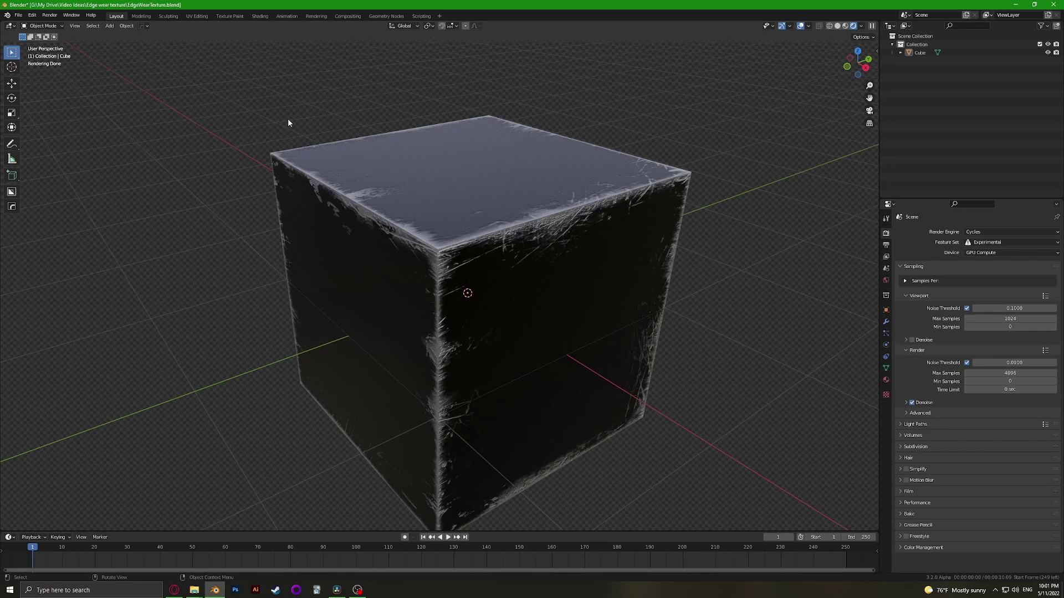
Switch to the Shading workspace and replace the cube's edge wear material with a new blank material
left_click(259, 22)
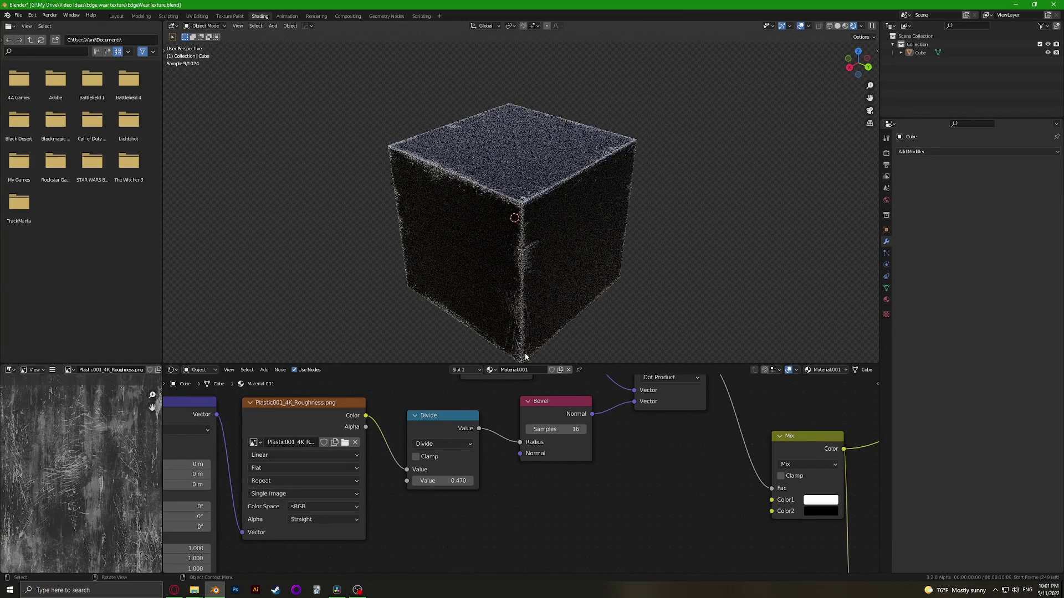
left_click(557, 369)
left_click(536, 372)
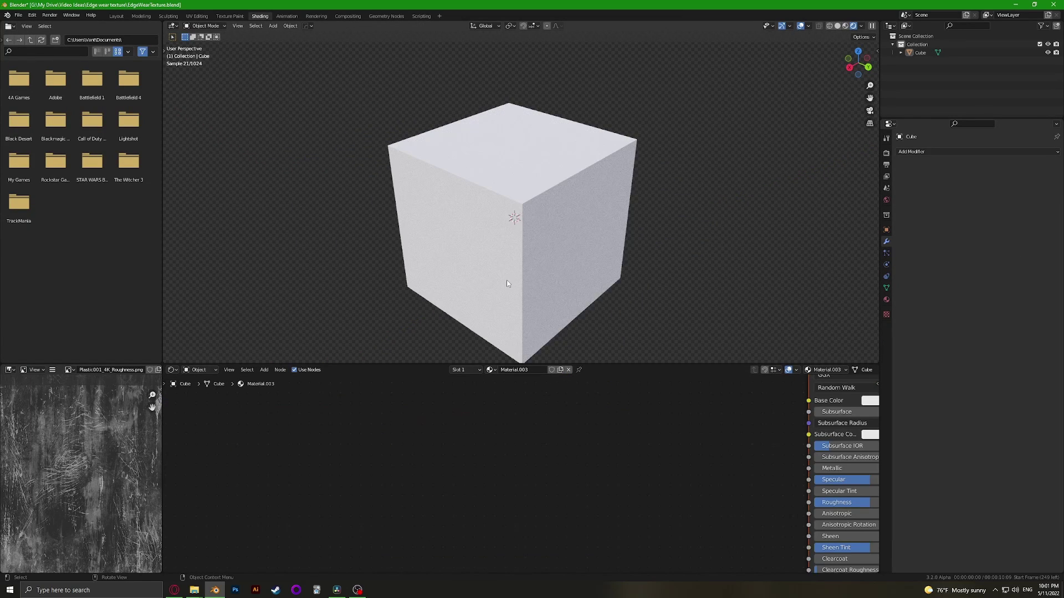
Select the cube and set its Principled BSDF Metallic value to 1.000
left_click(506, 282)
scroll(756, 465, "down", 3)
middle_click_drag(755, 466, 497, 412)
scroll(498, 411, "up", 3)
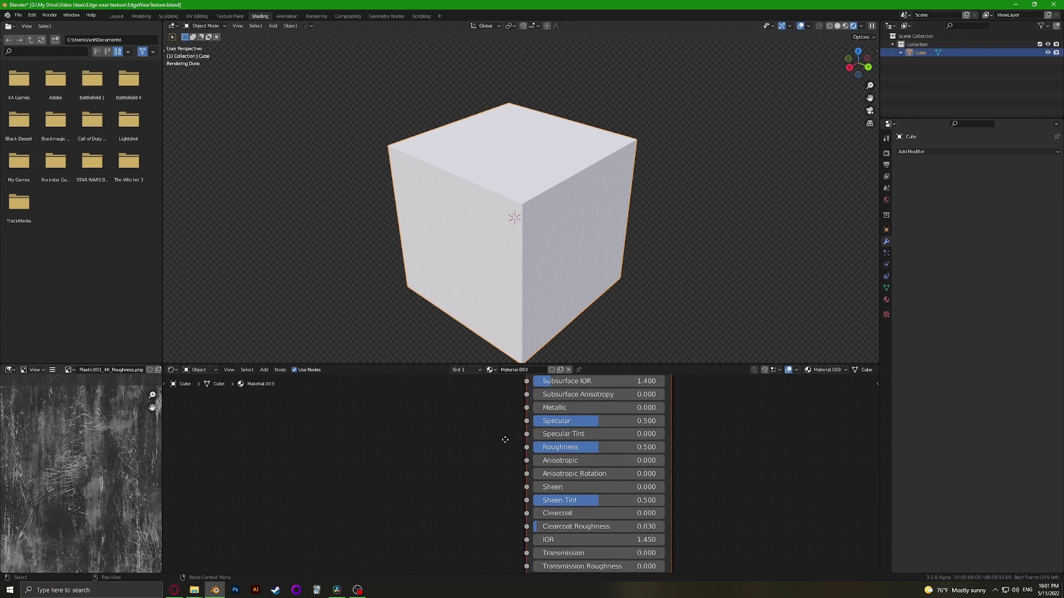
left_click_drag(604, 408, 659, 411)
Add a Bevel node to the material, placed before the Principled BSDF node
scroll(447, 421, "down", 3)
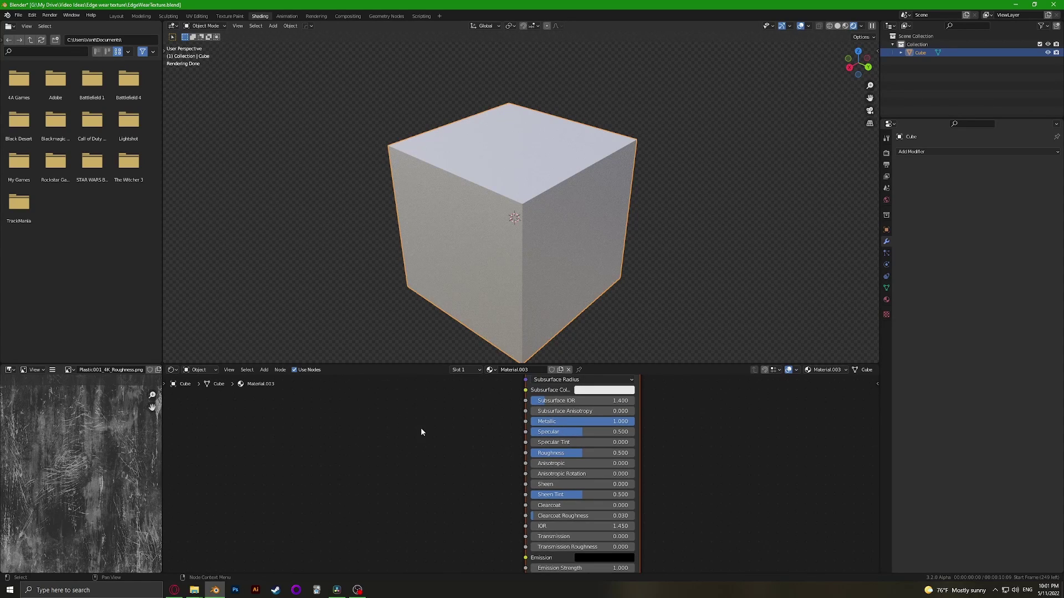
key("shift+a")
left_click(429, 417)
type("bev")
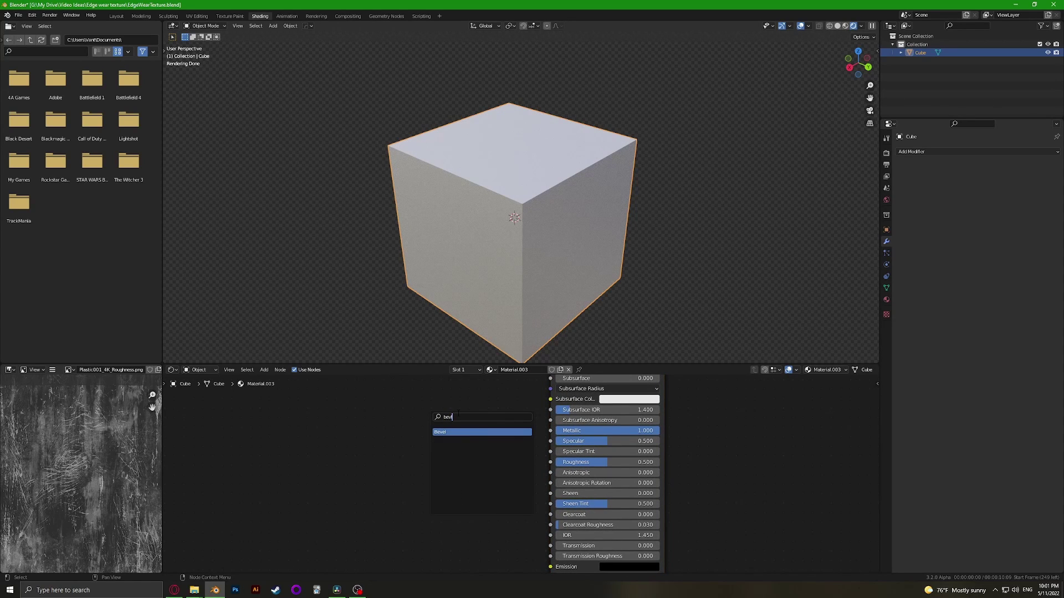
key("Return")
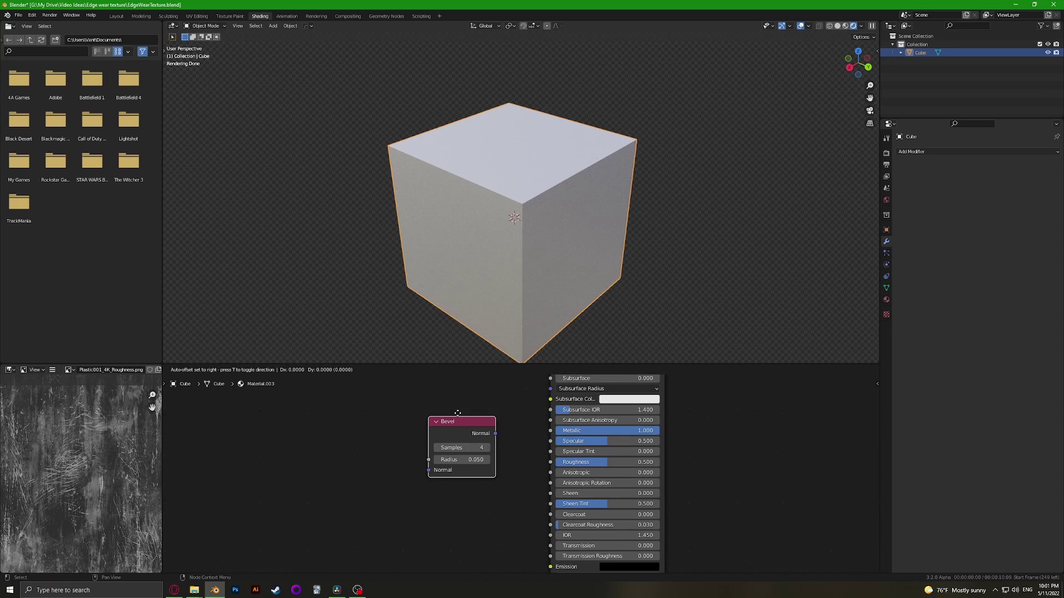
left_click(402, 414)
Set the Bevel node's Samples to 16
scroll(455, 469, "up", 3)
left_click(388, 438)
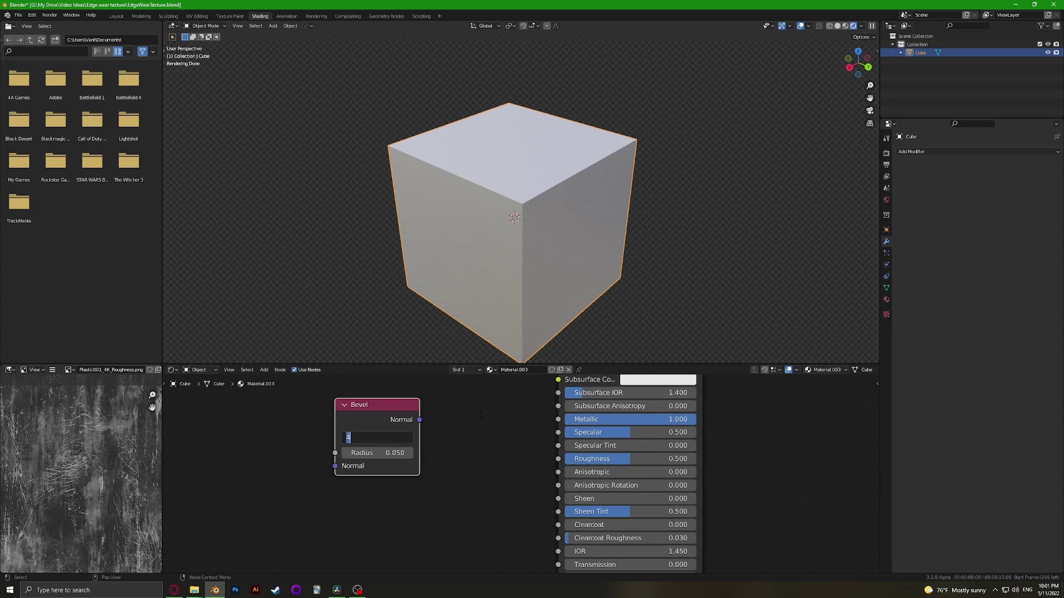
type("16")
key("Return")
scroll(515, 431, "down", 2)
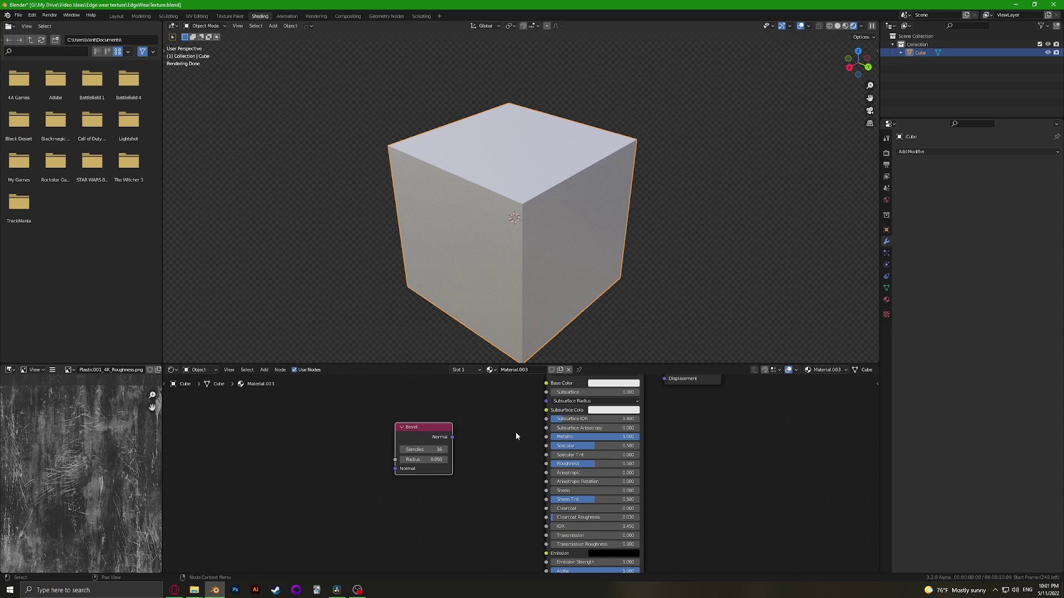
Preview the Bevel node's Normal output on the cube and space the Bevel and Principled BSDF nodes further apart
left_click(448, 437, "ctrl+shift")
middle_click_drag(472, 458, 491, 491)
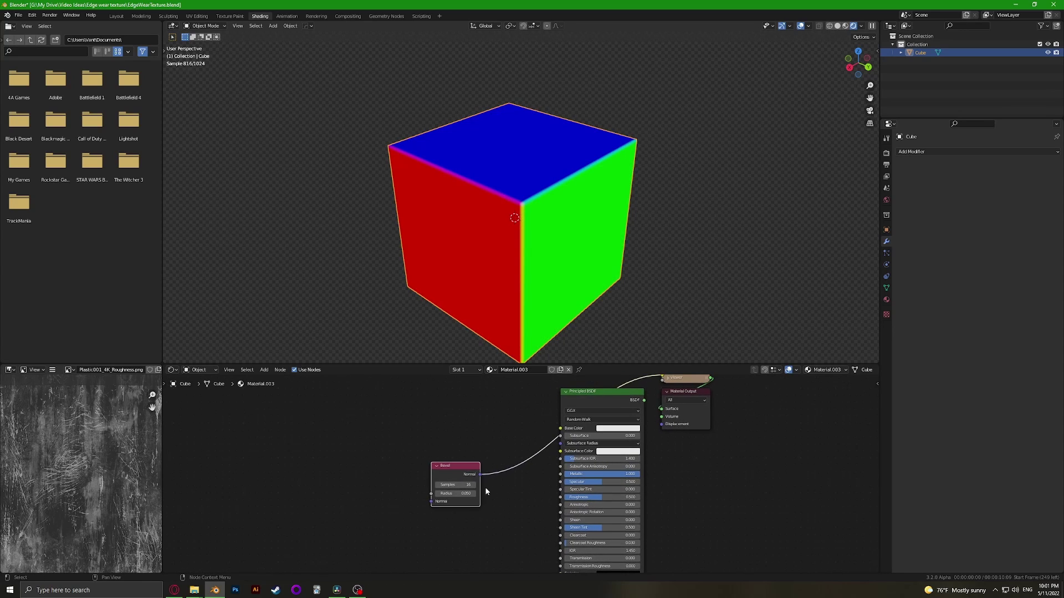
left_click_drag(457, 469, 389, 455)
middle_click_drag(489, 444, 579, 435)
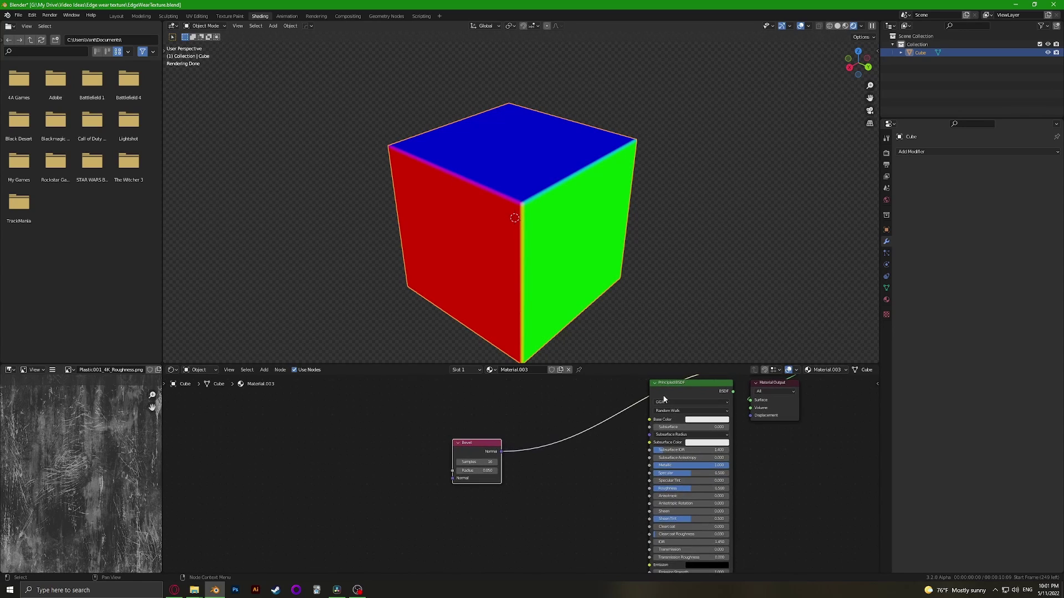
left_click_drag(676, 388, 692, 414)
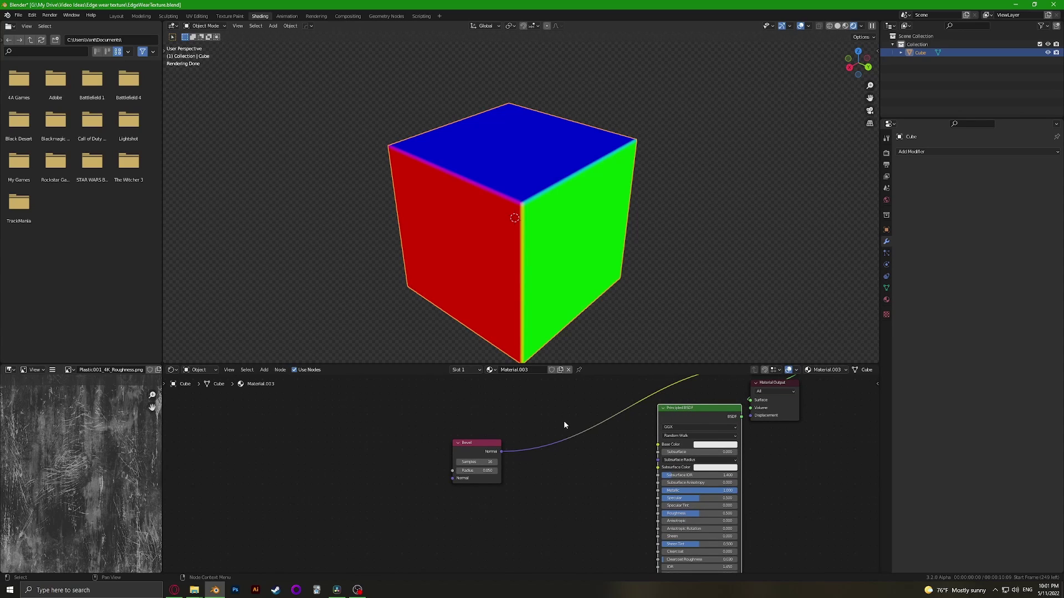
Add a Geometry node and place it directly above the Bevel node
scroll(545, 435, "up", 2)
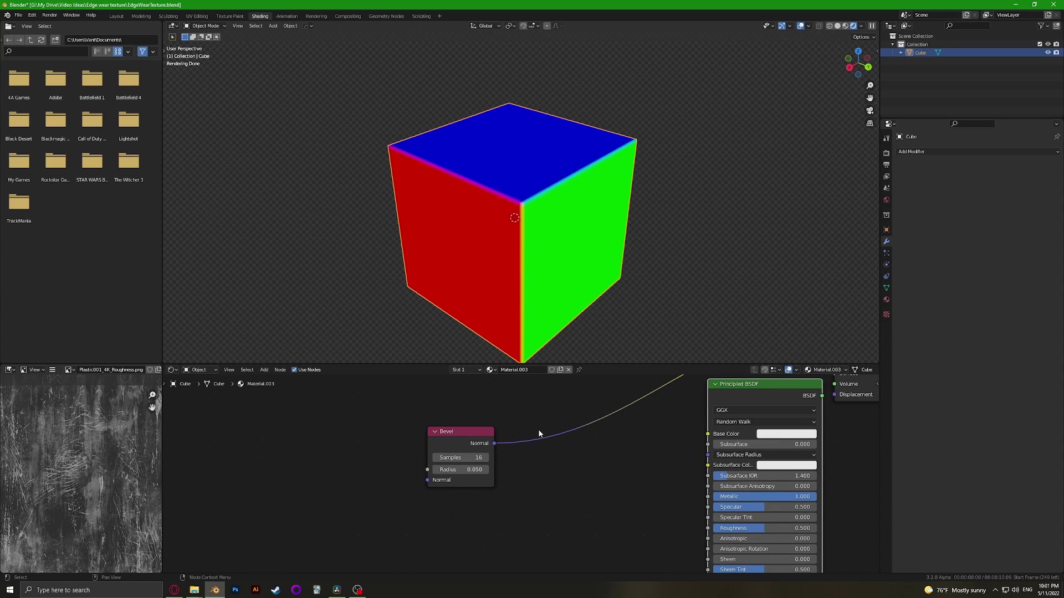
middle_click_drag(483, 406, 511, 463)
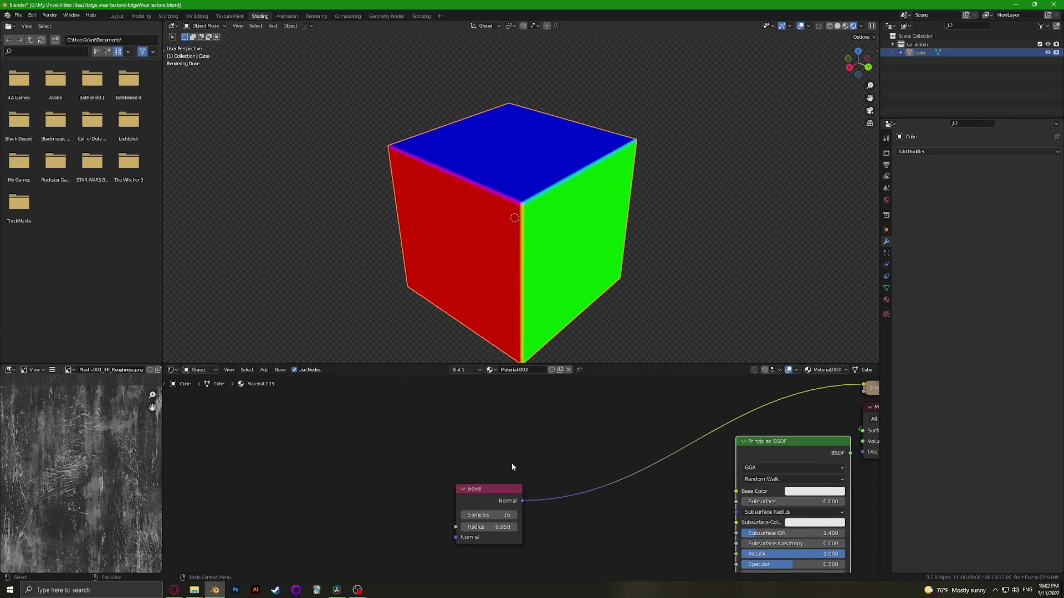
key("shift+a")
left_click(511, 463)
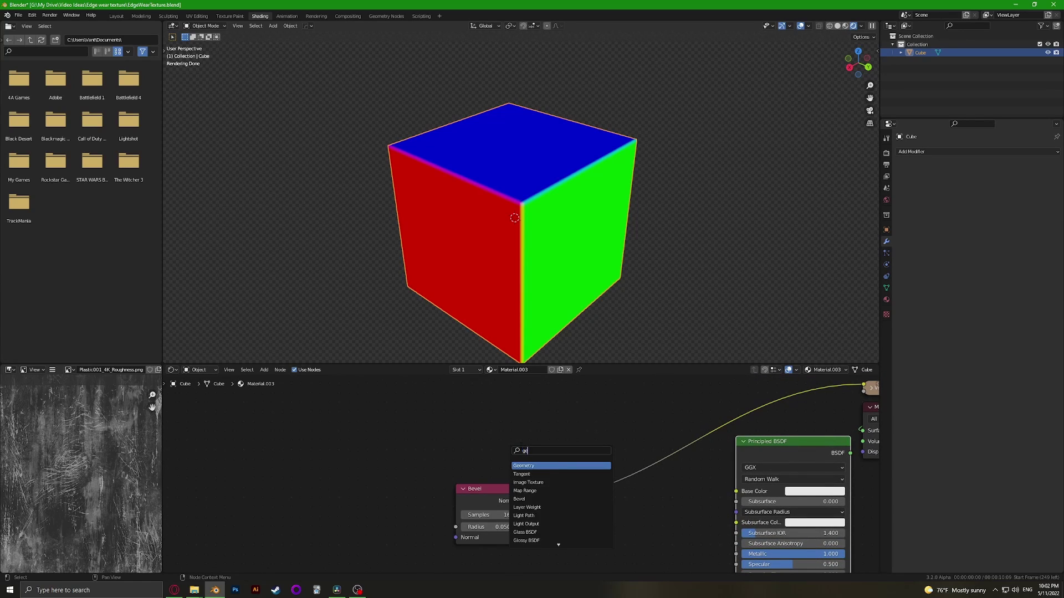
type("geom")
key("Return")
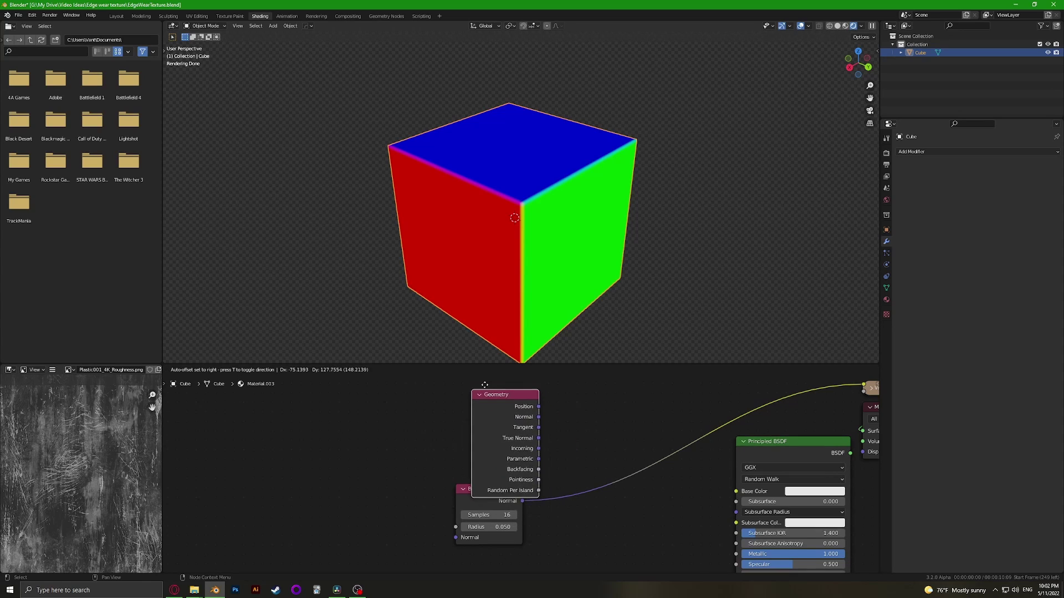
left_click(470, 415)
Add a Vector Math node and insert it into the link between the Bevel node and the Viewer
middle_click_drag(558, 478, 516, 446)
scroll(509, 437, "down", 3)
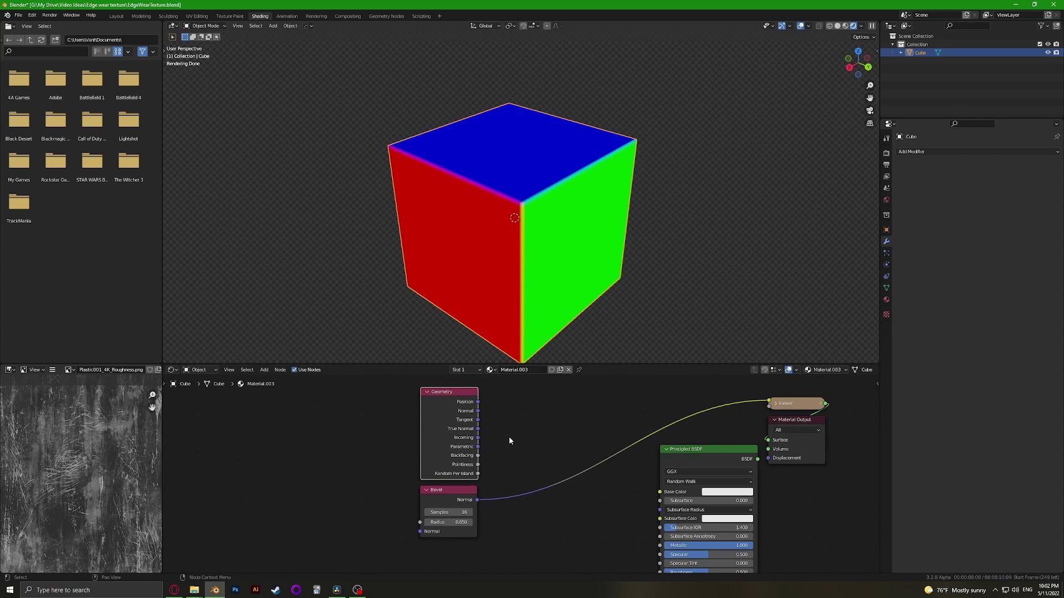
key("shift+a")
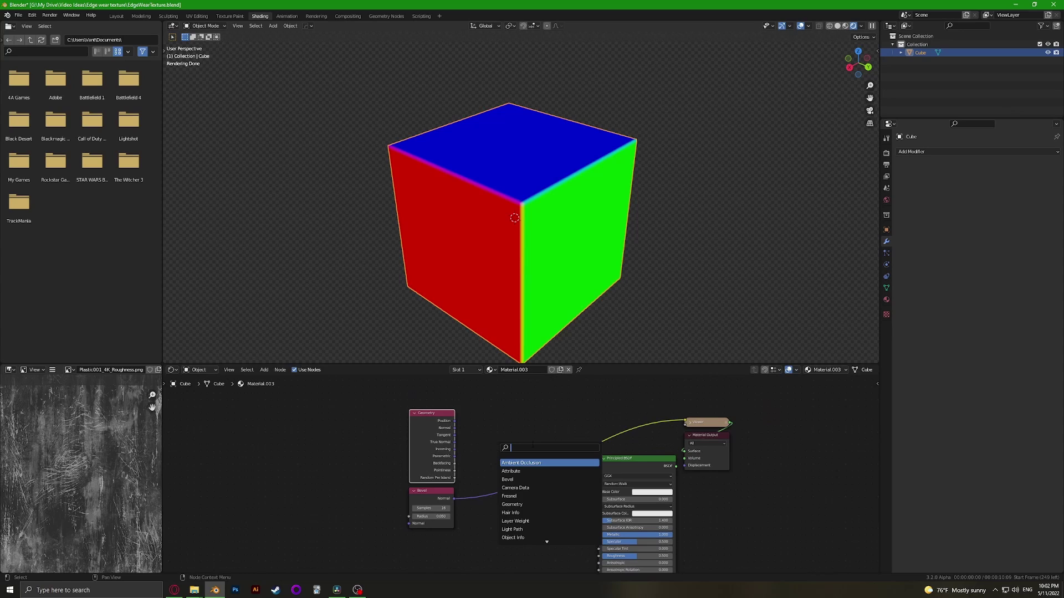
type("vector")
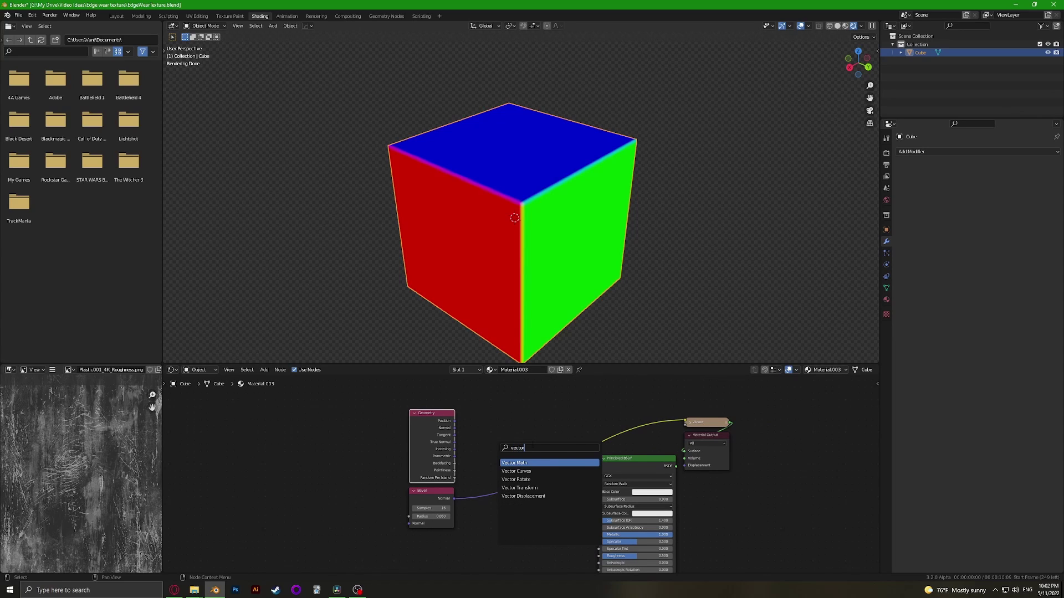
key("Return")
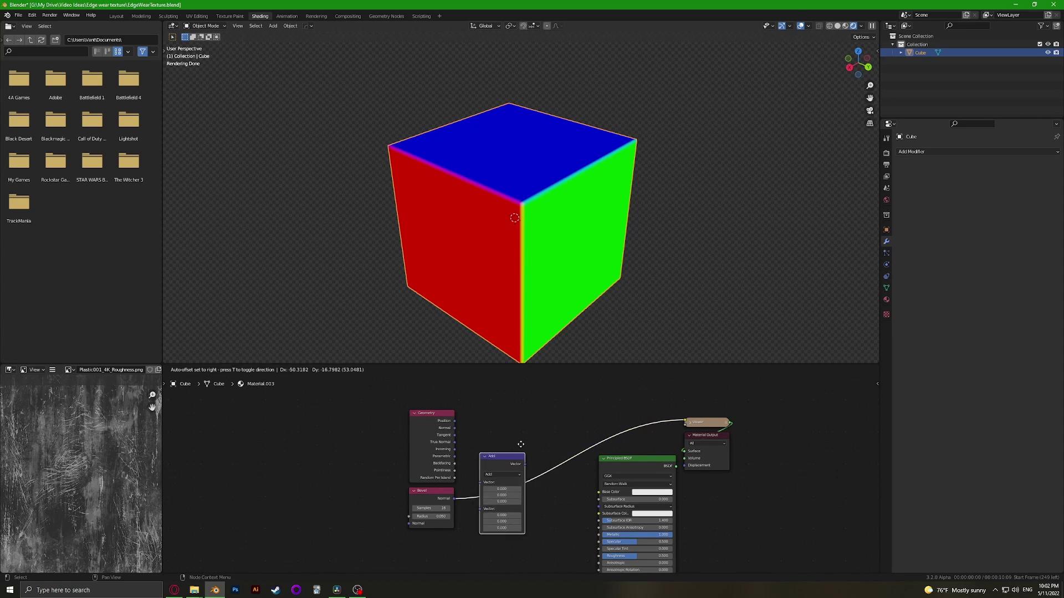
left_click(524, 493)
Feed the Geometry Normal into the Vector Math node's first input and the Bevel Normal into its second, with the operation set to Dot Product
scroll(524, 493, "up", 4)
scroll(444, 507, "down", 2)
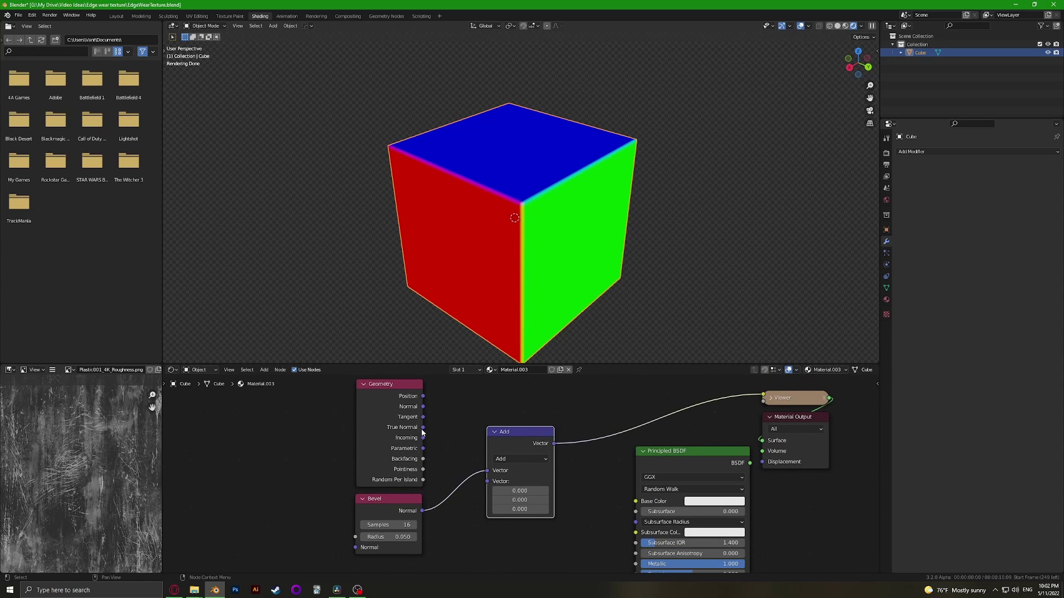
left_click_drag(422, 409, 487, 471)
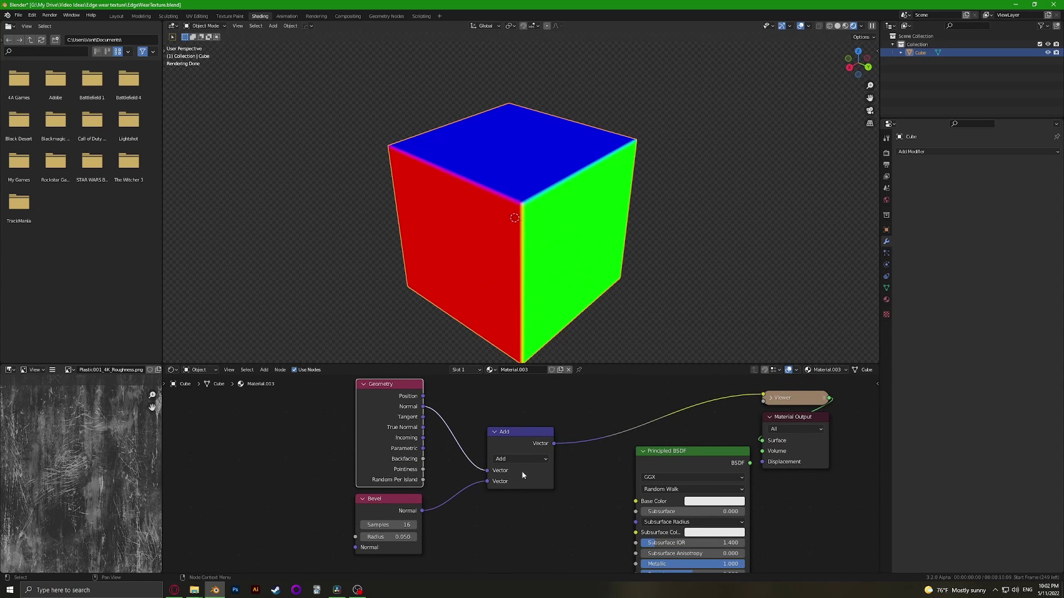
left_click(506, 459)
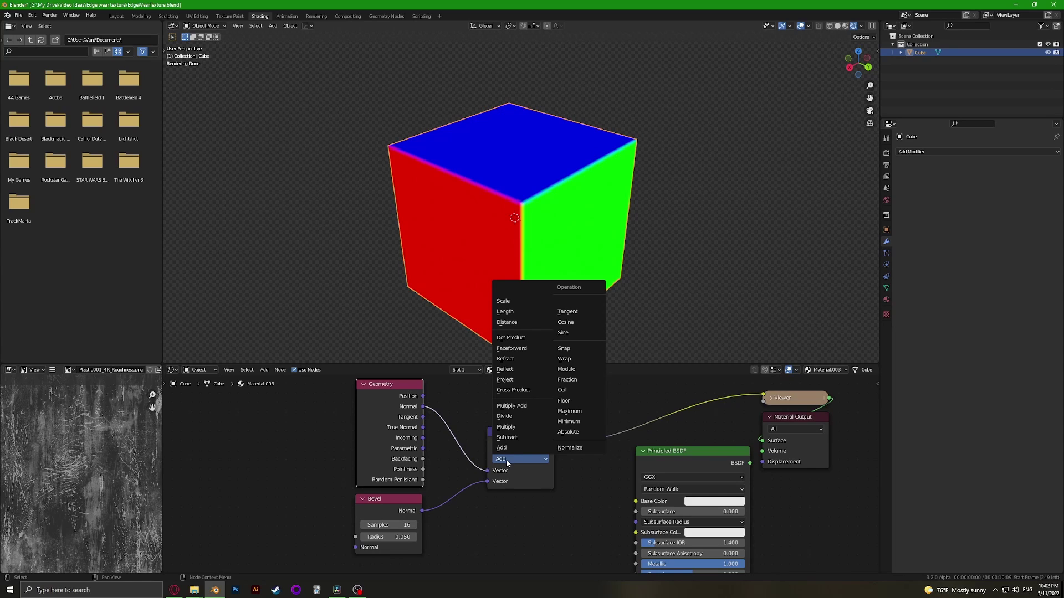
left_click(510, 338)
Preview the Dot Product node's output on the cube and examine the edge lines it produces alongside the Bevel node's Radius input
middle_click_drag(604, 451, 550, 439)
scroll(530, 444, "down", 1)
left_click(495, 425, "ctrl+shift")
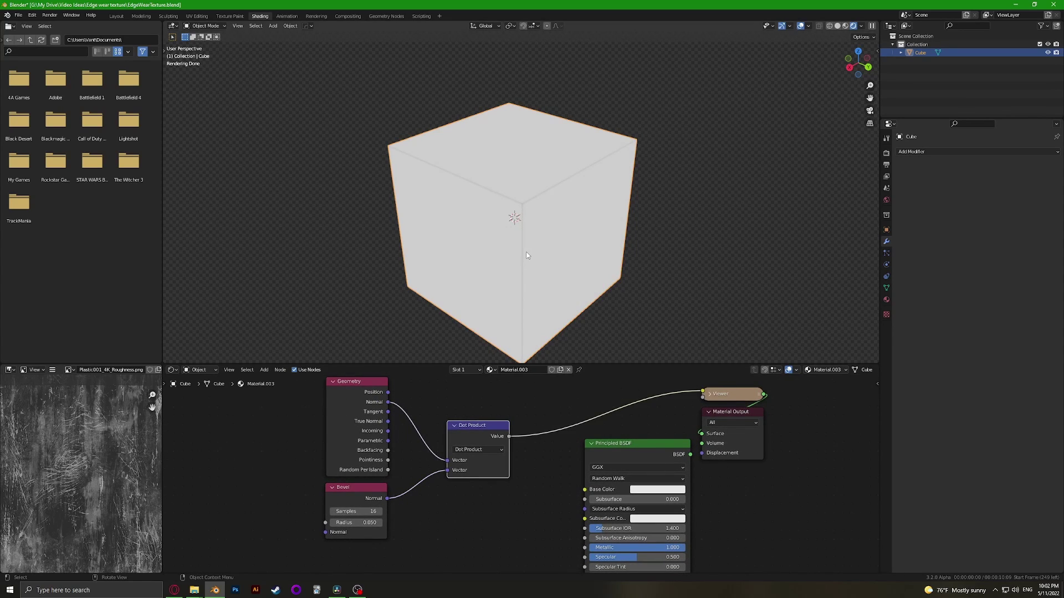
scroll(535, 250, "up", 6)
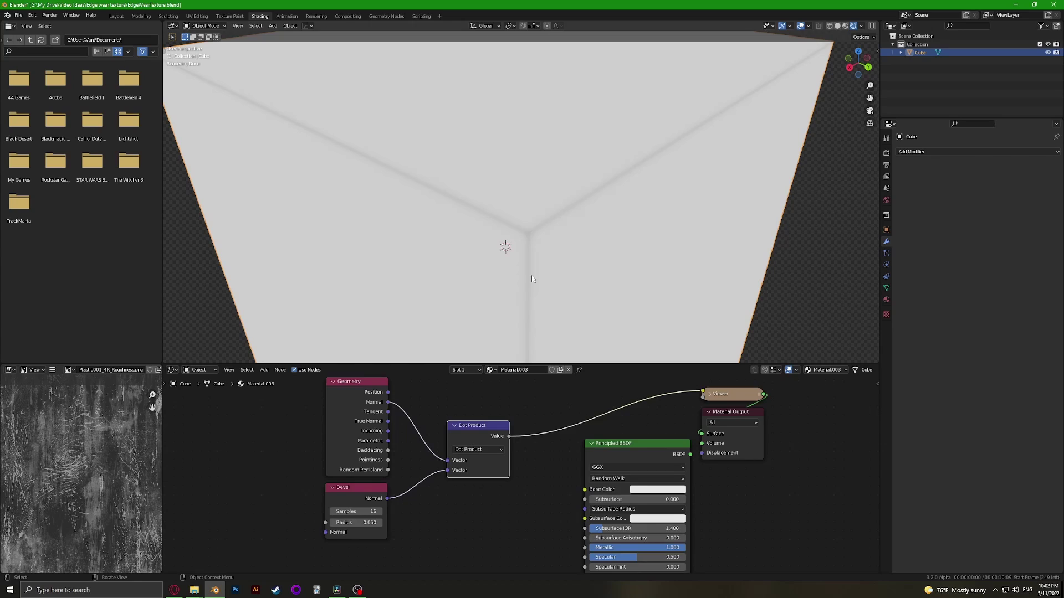
scroll(410, 496, "down", 3)
middle_click_drag(410, 496, 618, 453)
scroll(601, 460, "up", 4)
scroll(526, 463, "up", 1)
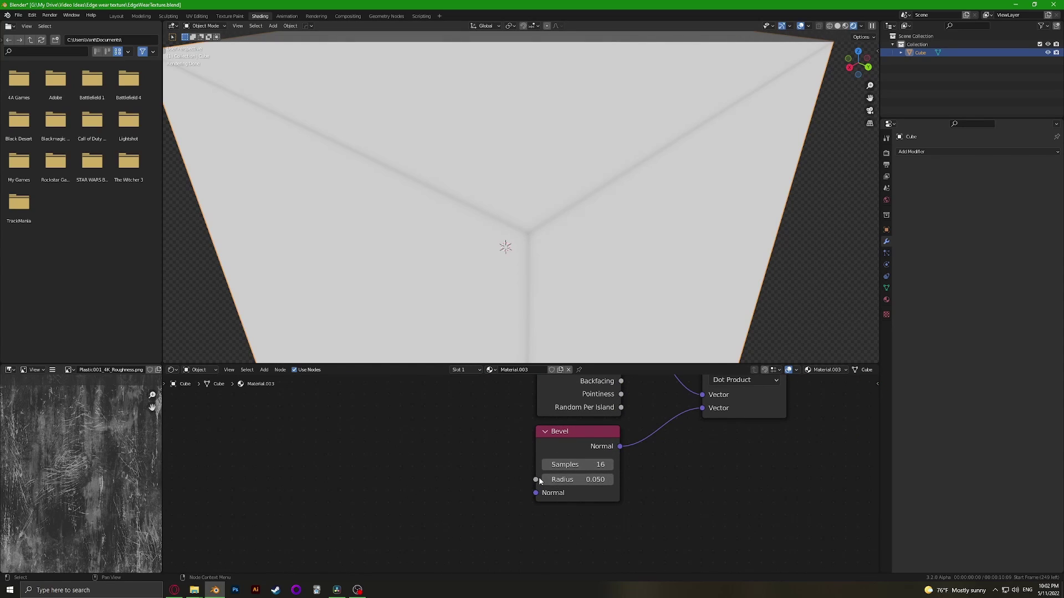
scroll(527, 291, "down", 5)
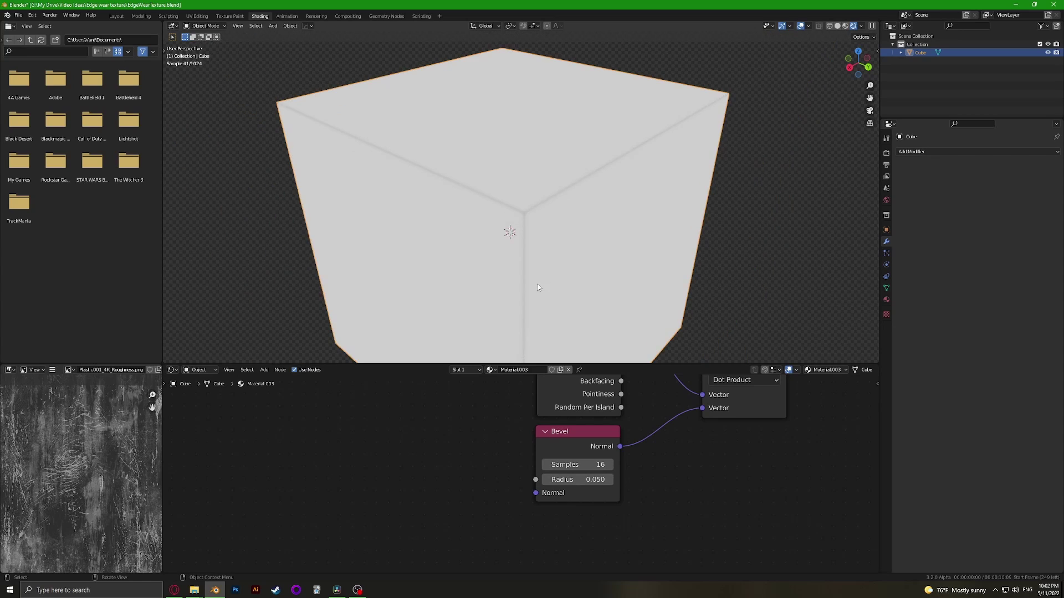
scroll(533, 261, "up", 5)
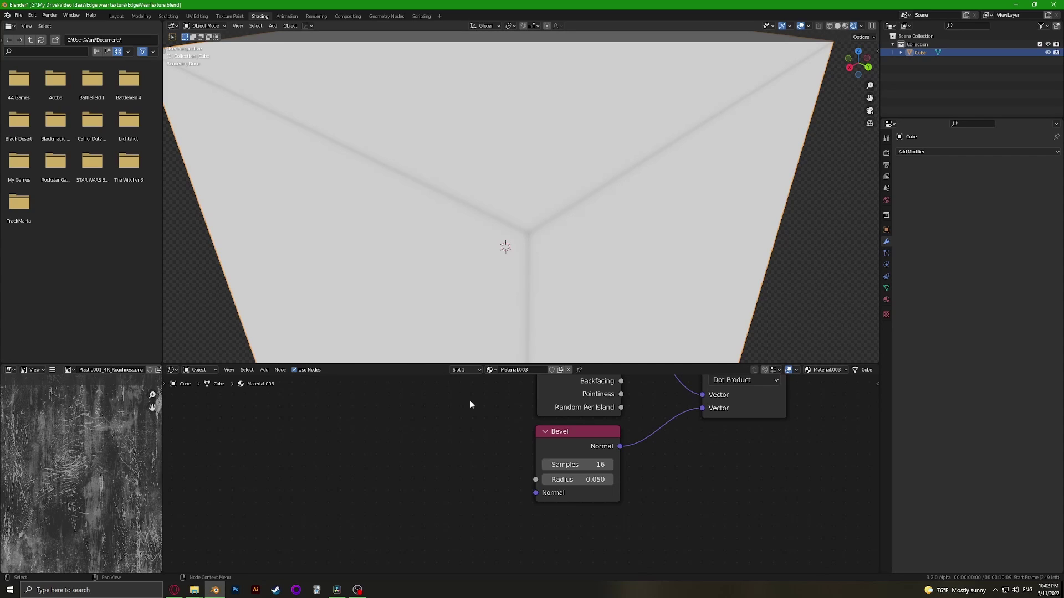
Add an Image Texture node and place it to the left of the Bevel node
scroll(461, 449, "down", 2)
scroll(459, 450, "up", 2)
scroll(503, 452, "up", 1)
key("shift+a")
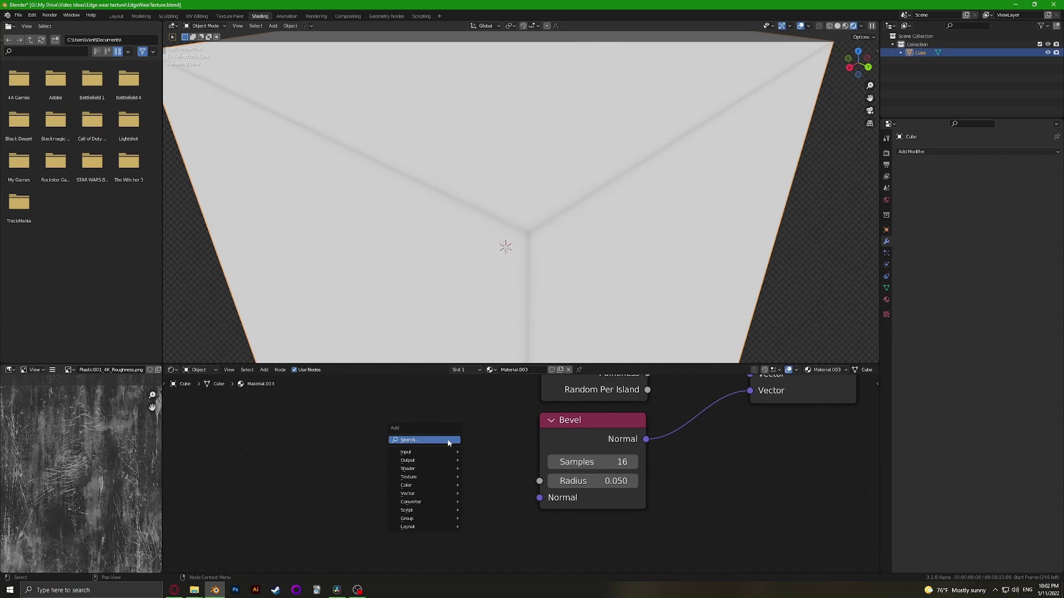
left_click(448, 439)
type("image")
key("Return")
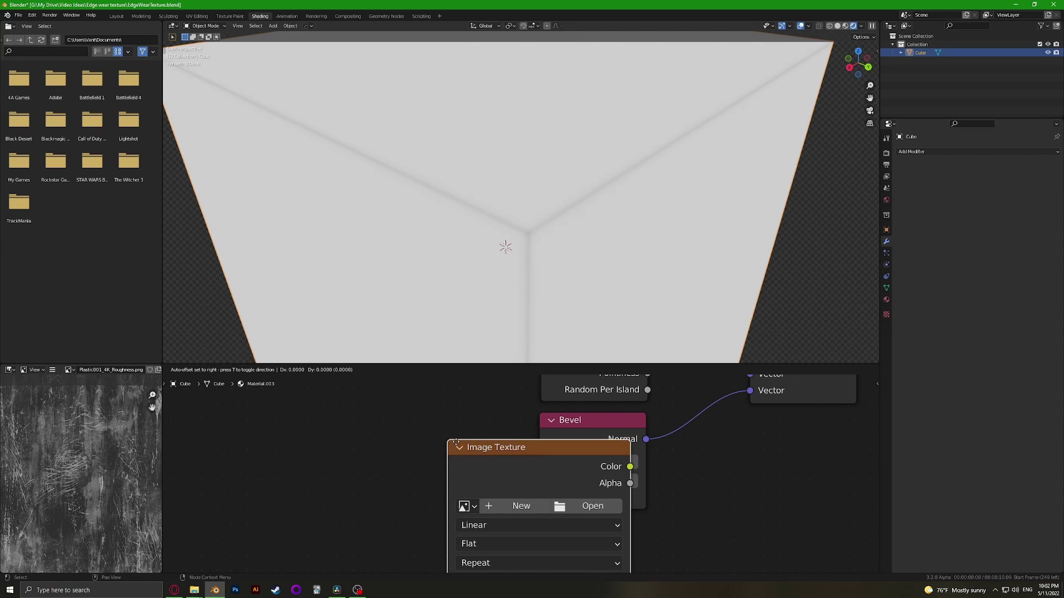
left_click(294, 405)
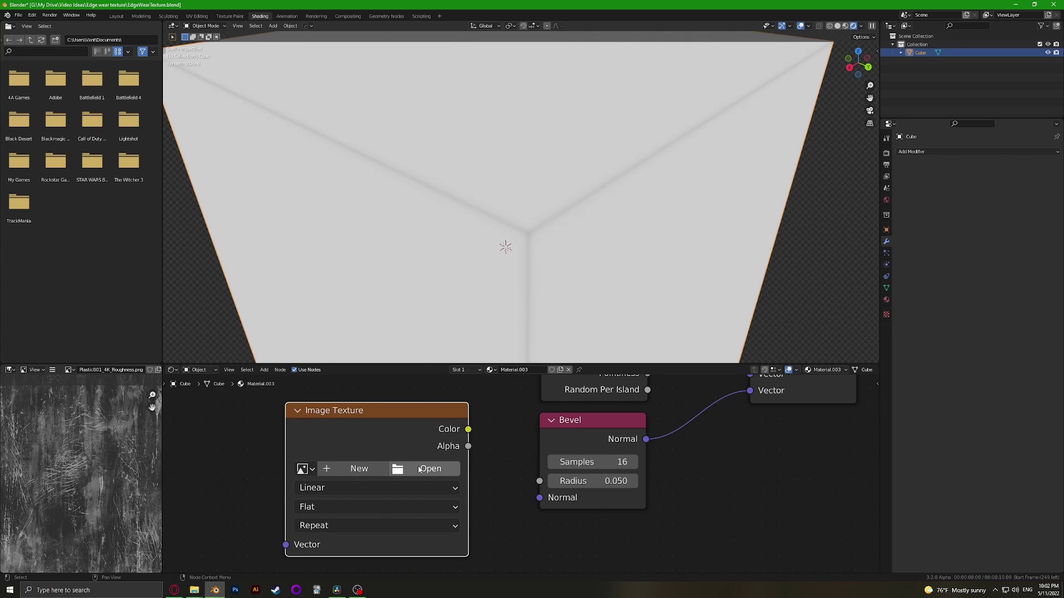
Load Plastic001_4K_Roughness.png from the Plastic001_4K-PNG folder into the Image Texture node
left_click(424, 469)
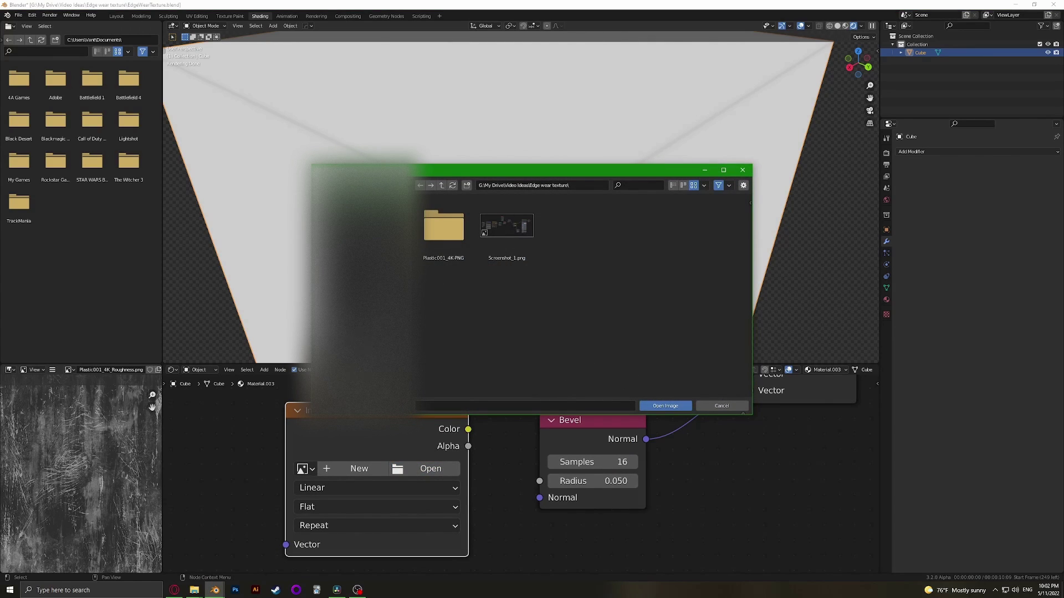
left_click(363, 310)
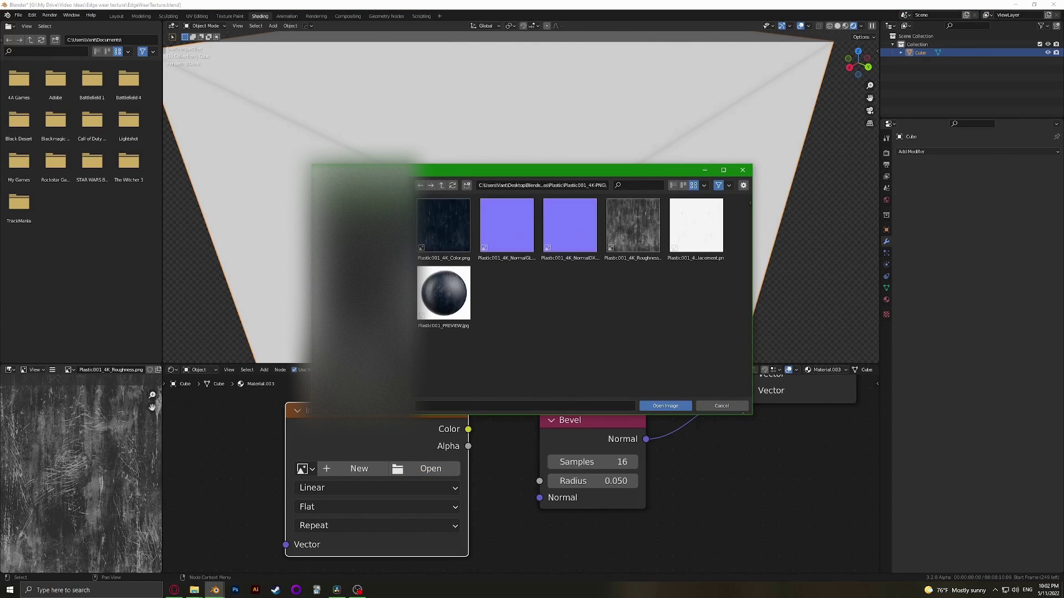
left_click(623, 244)
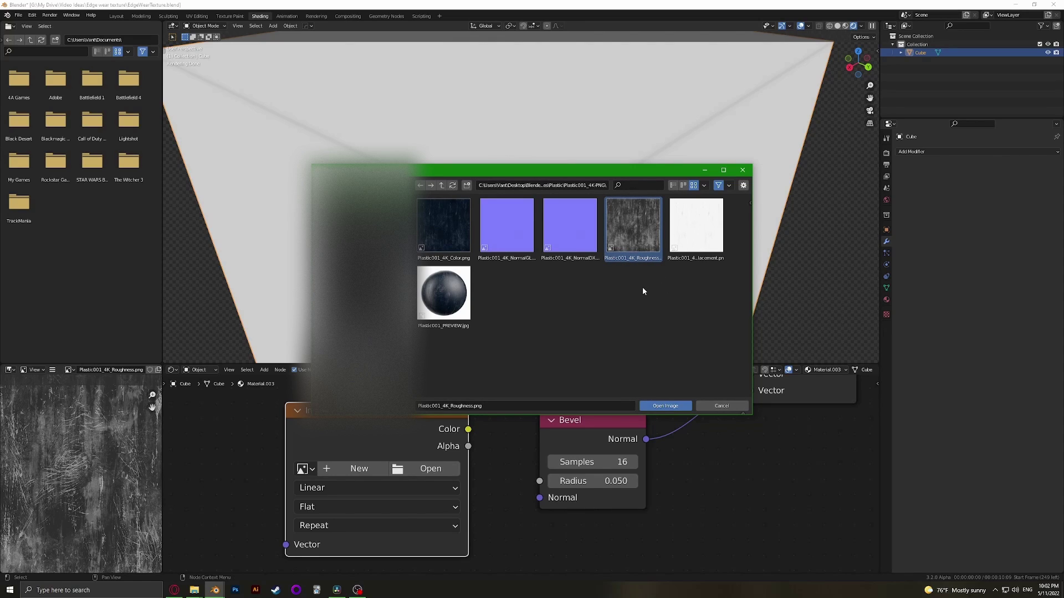
left_click(638, 293)
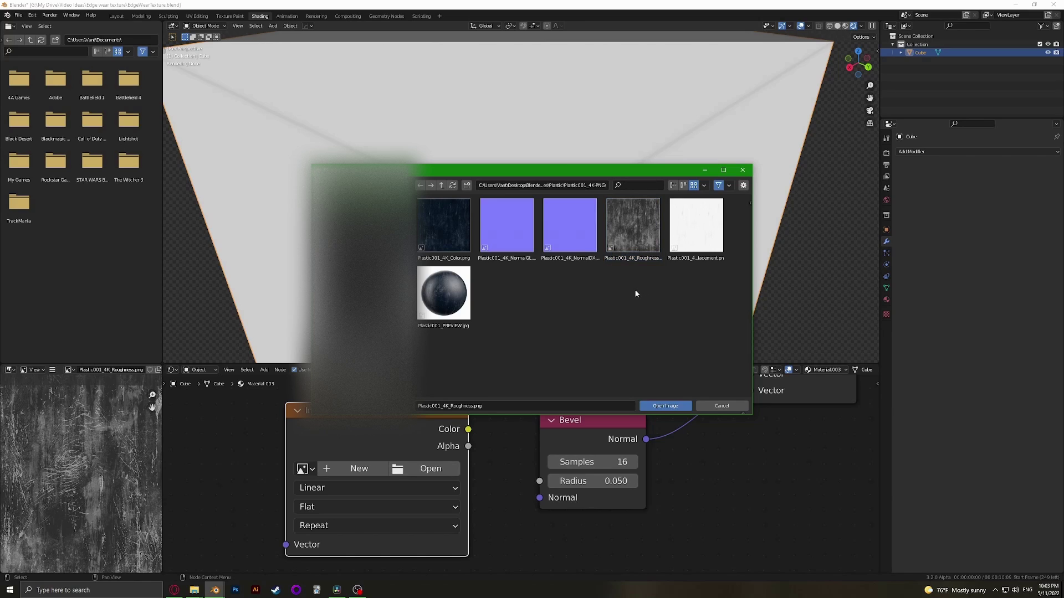
left_click(638, 246)
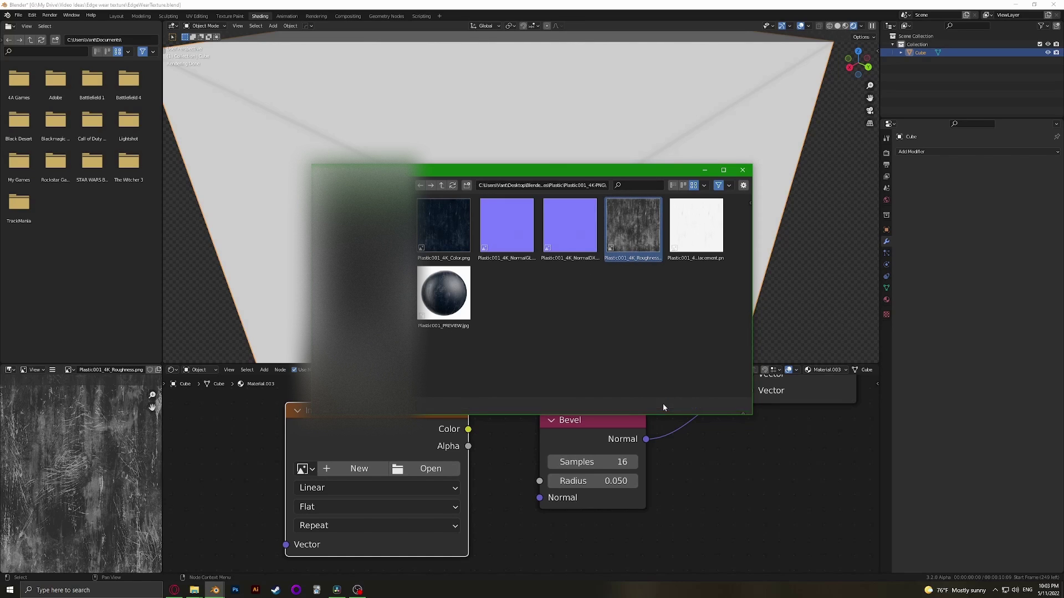
left_click(664, 405)
Connect the roughness texture's Color output to the Bevel node's Radius and inspect the cube's edges up close
middle_click_drag(507, 467, 404, 430)
scroll(388, 438, "up", 1)
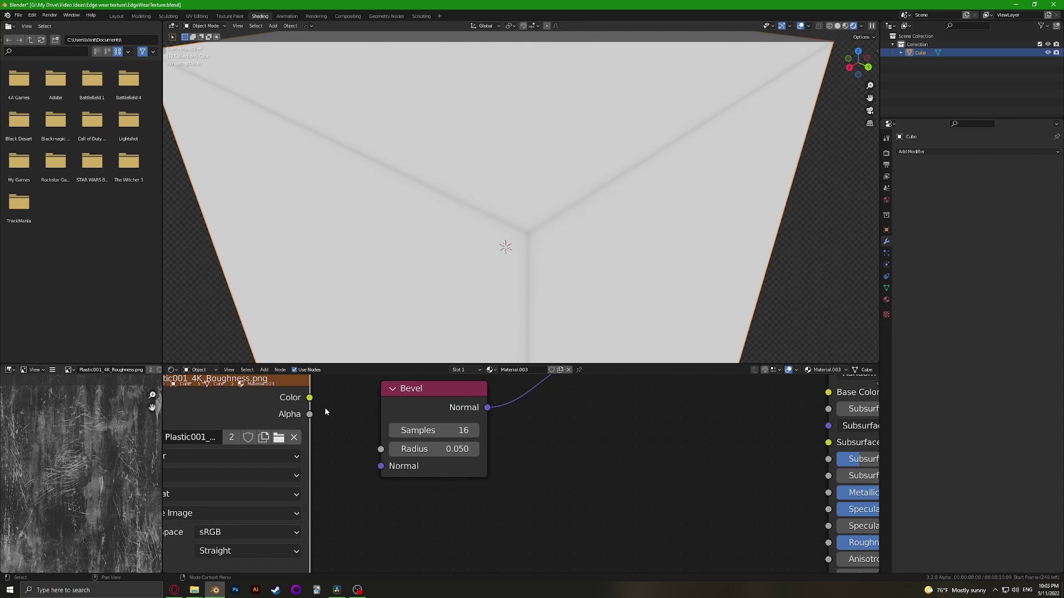
left_click_drag(309, 397, 326, 403)
left_click_drag(374, 452, 381, 452)
scroll(546, 467, "down", 1)
scroll(513, 301, "down", 3)
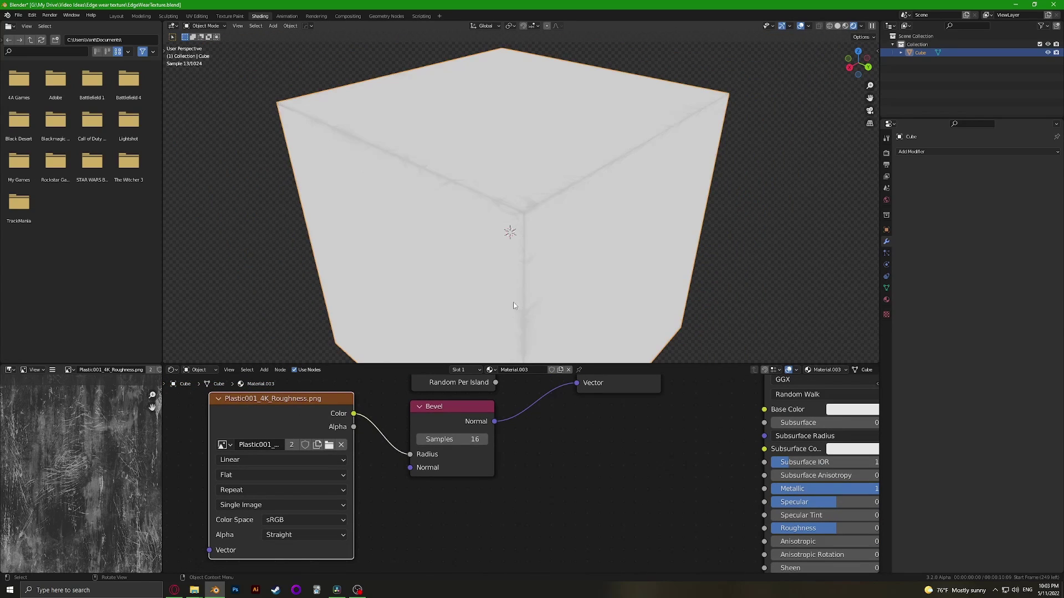
middle_click_drag(513, 302, 542, 204)
scroll(542, 204, "up", 2)
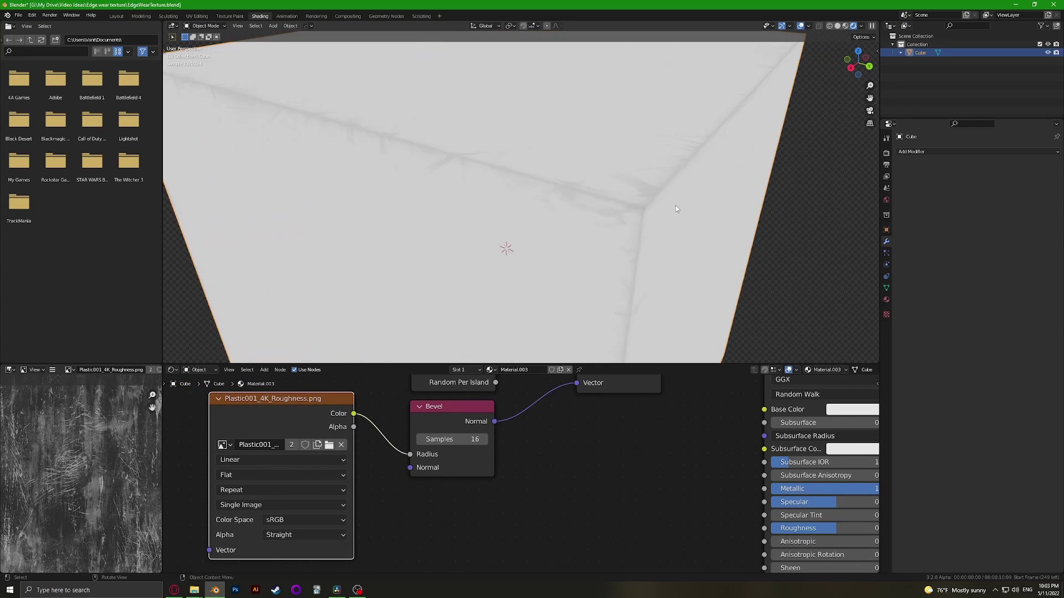
scroll(555, 475, "down", 1)
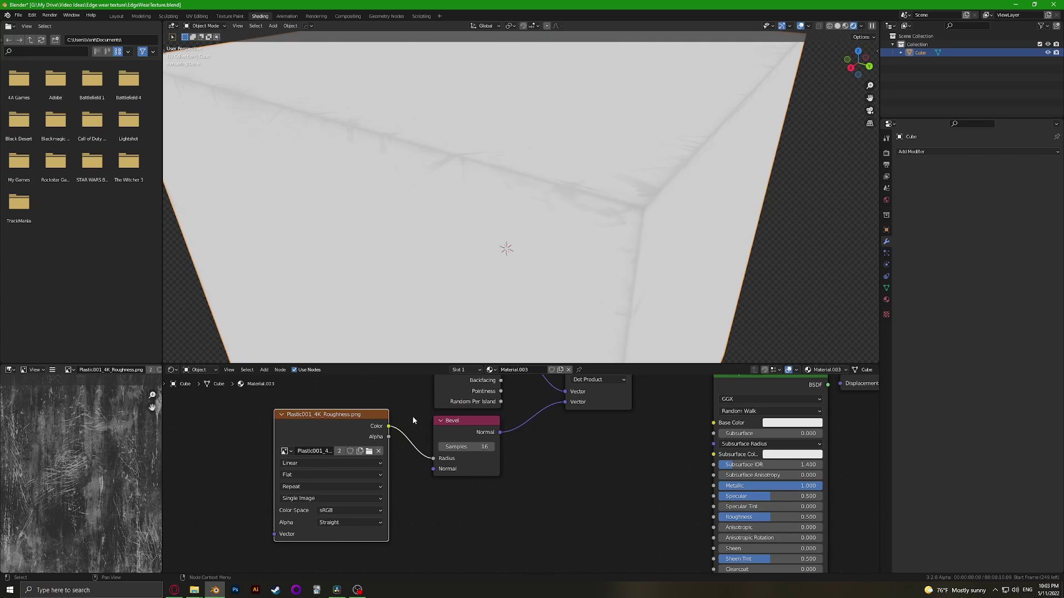
Connect the Dot Product's Value to the Principled BSDF's Base Color and preview the Principled BSDF on the cube
middle_click_drag(412, 415, 549, 423)
left_click_drag(486, 426, 453, 430)
scroll(524, 467, "down", 2)
middle_click_drag(686, 449, 464, 466)
scroll(520, 454, "down", 1)
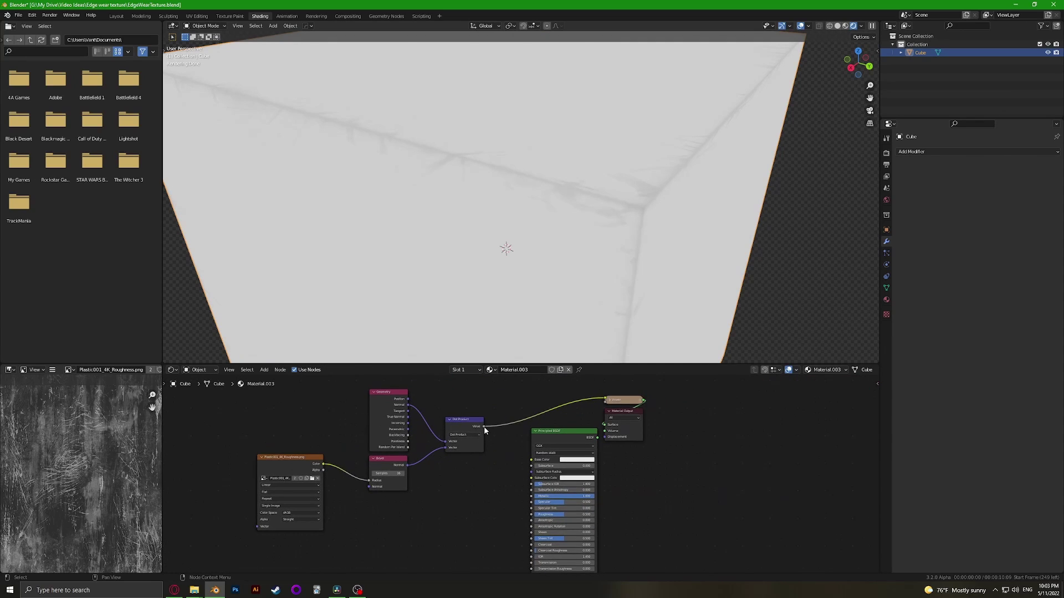
mouse_move(484, 427)
left_mouse_down()
mouse_move(513, 458)
mouse_move(532, 461)
left_mouse_up()
left_click(567, 436, "ctrl+shift")
Shift the Image Texture, Geometry, Bevel and Dot Product nodes together away from the Principled BSDF to make room
scroll(471, 456, "down", 2)
left_click_drag(472, 434, 456, 439)
left_click_drag(370, 402, 466, 507)
left_click_drag(239, 392, 481, 548)
left_click_drag(454, 435, 367, 458)
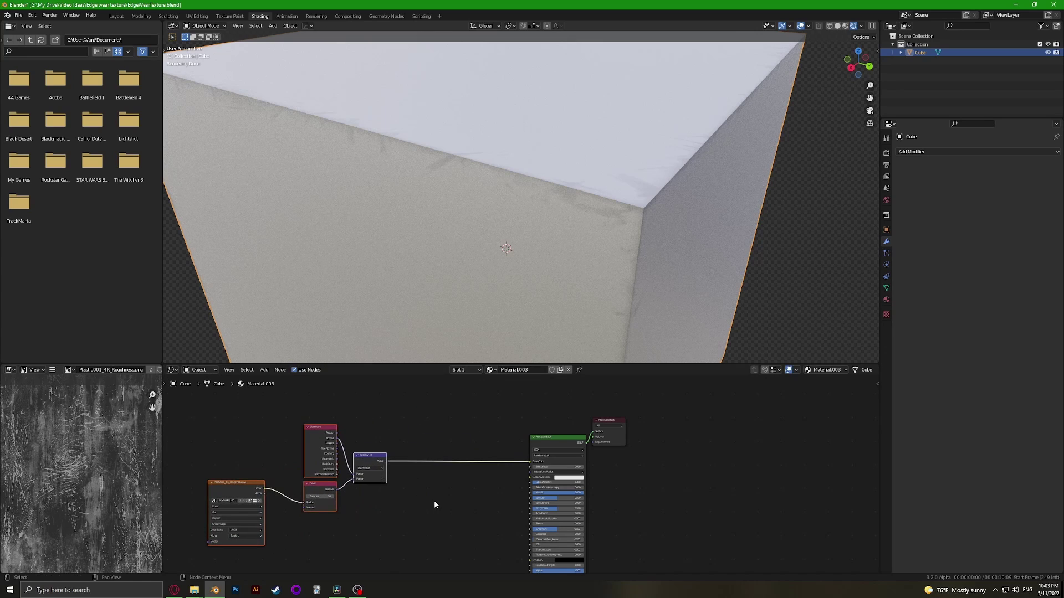
left_click(434, 501)
Insert a MixRGB node between the Dot Product and the Base Color, with the Dot Product's Value feeding its Fac input
scroll(480, 473, "up", 6)
key("shift+a")
left_click(462, 459)
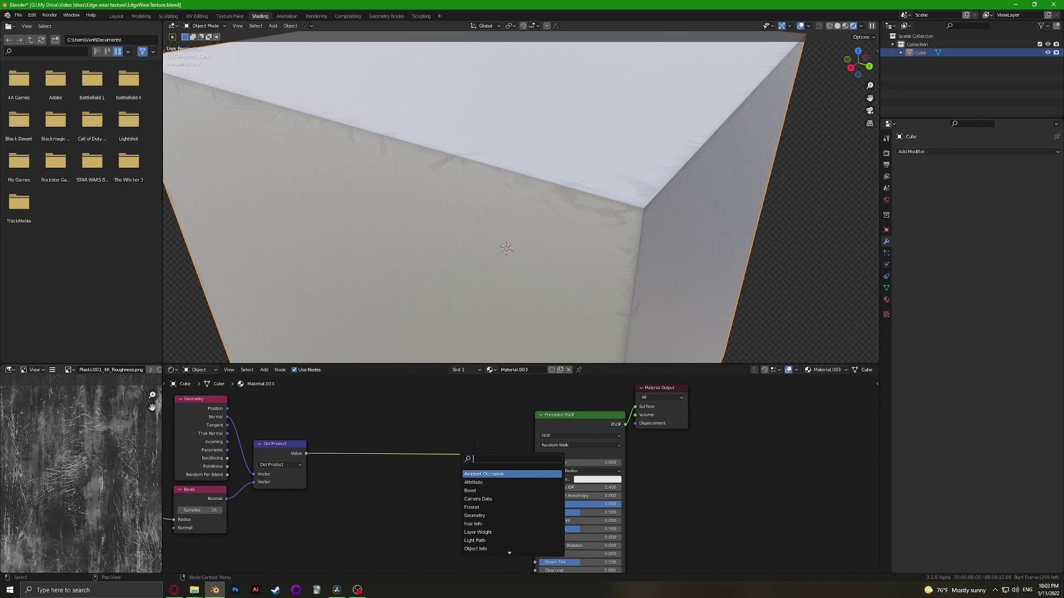
type("mixrgb")
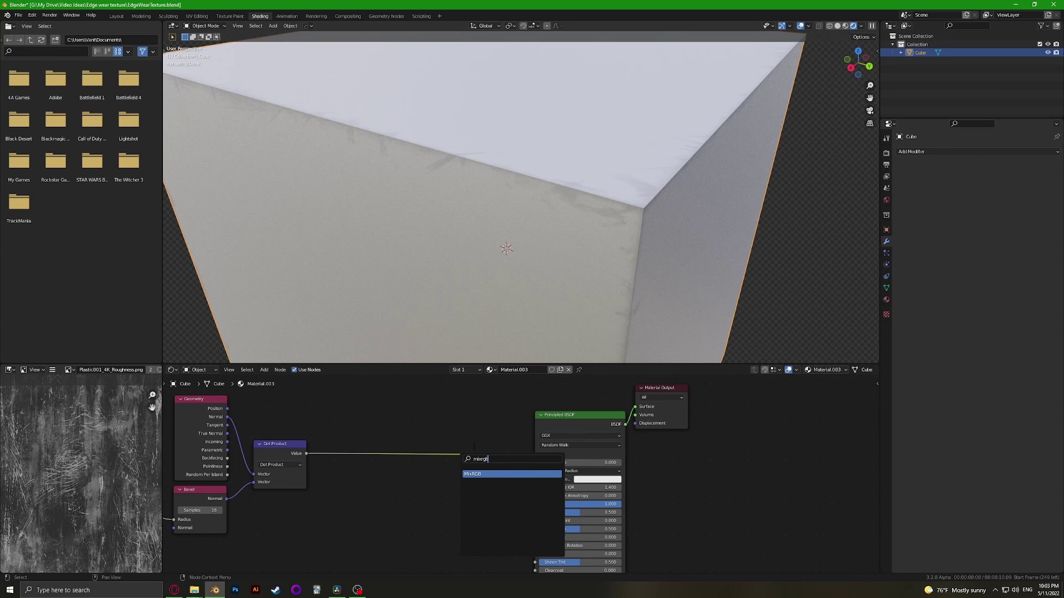
key("Return")
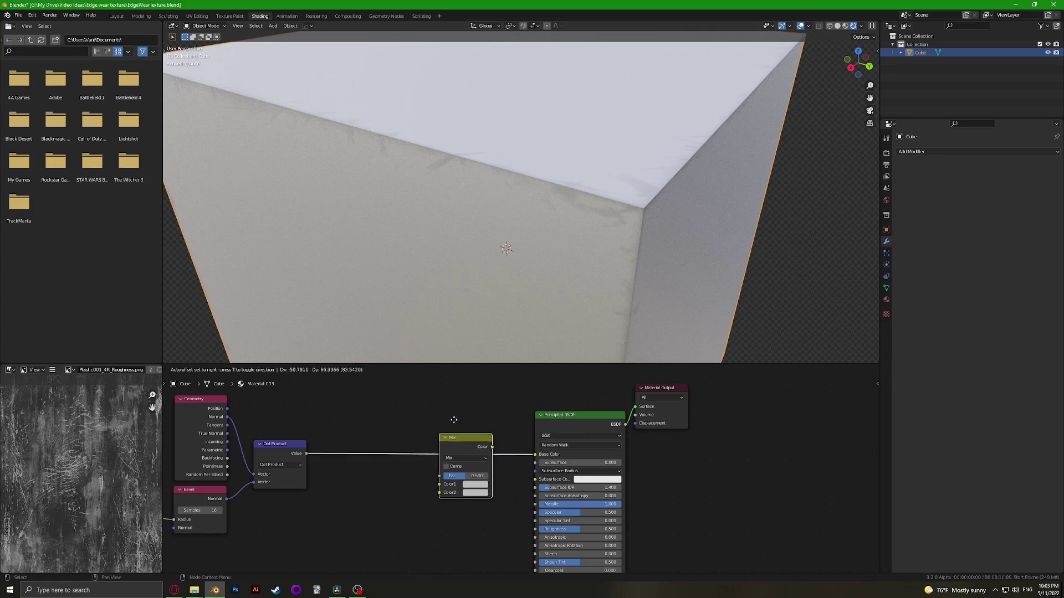
left_click(453, 419)
scroll(435, 450, "up", 4)
left_click_drag(390, 489, 390, 475)
scroll(373, 478, "up", 1)
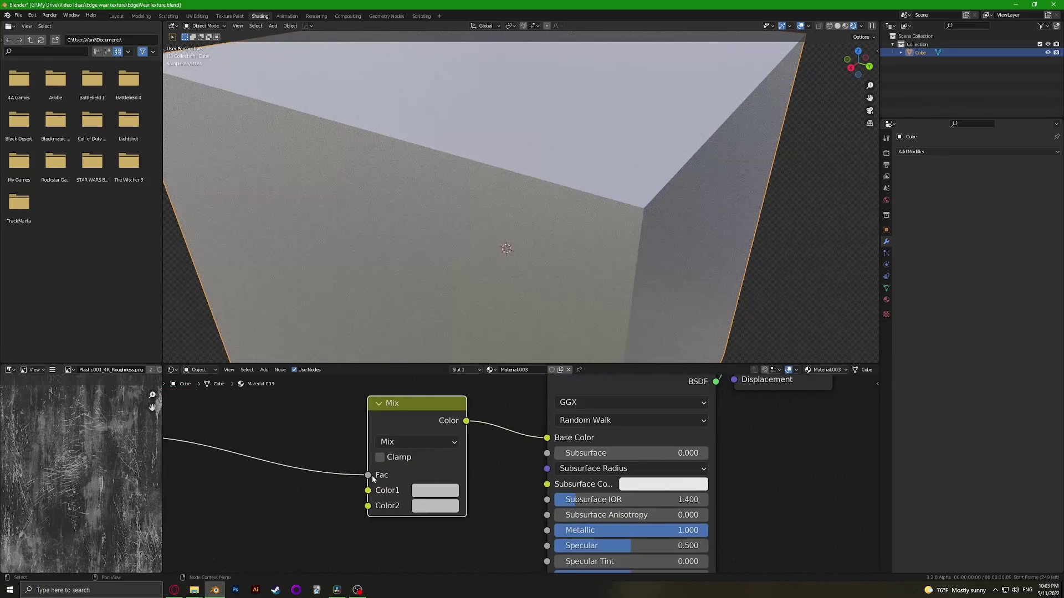
Set the Mix node's Color1 to white and Color2 to black
left_click(428, 488)
left_click_drag(534, 323, 533, 289)
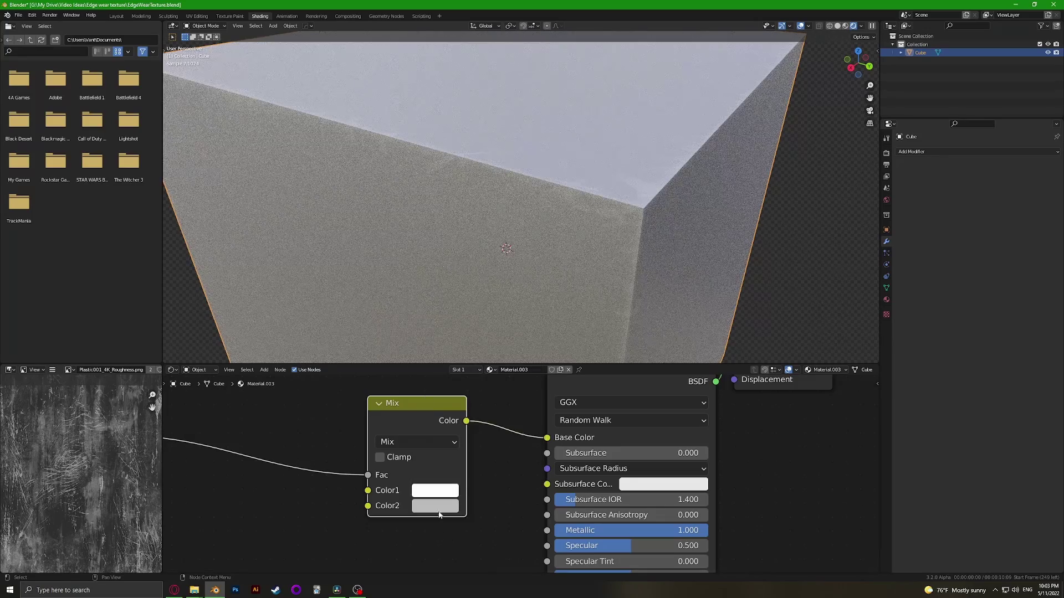
left_click(439, 507)
left_click_drag(529, 360, 533, 409)
Examine the edge wear on the cube from several distances alongside the texture's link to the Bevel Radius
scroll(554, 205, "down", 6)
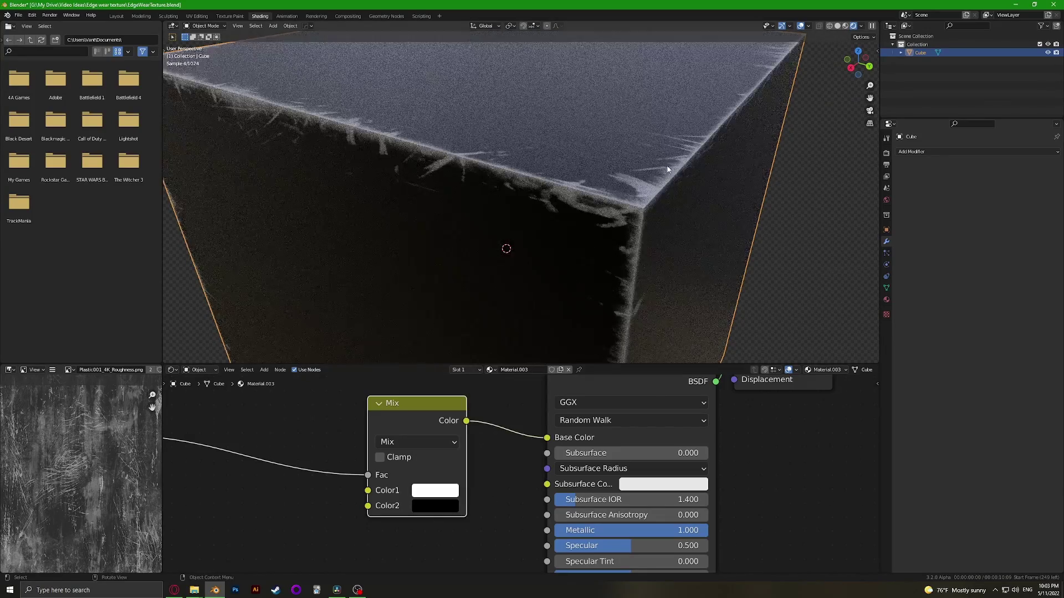
middle_click_drag(498, 232, 551, 209)
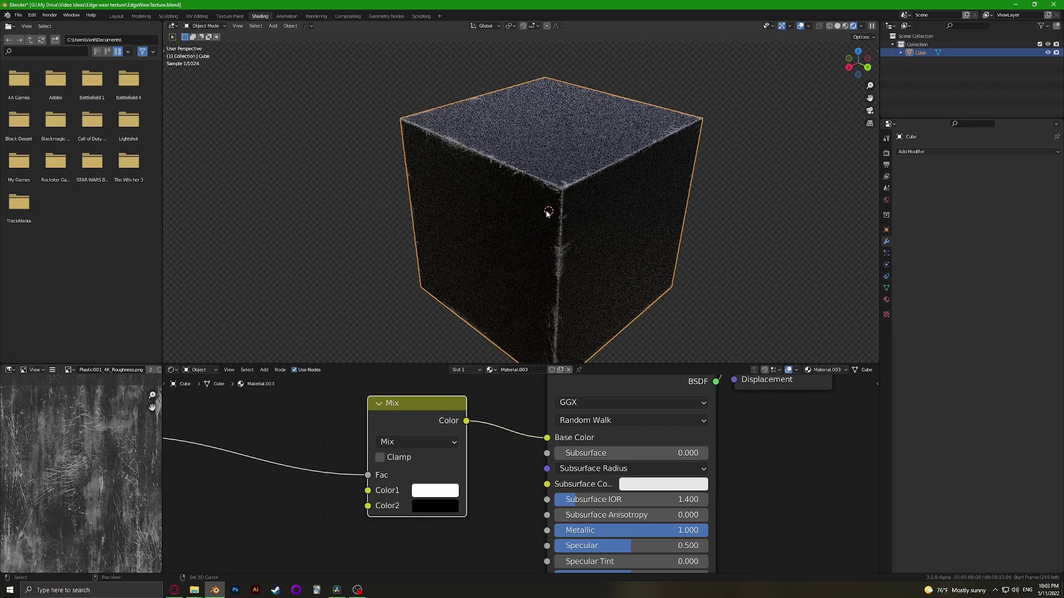
scroll(334, 456, "down", 2)
middle_click_drag(263, 444, 500, 434)
middle_click_drag(277, 502, 475, 477)
scroll(479, 477, "up", 1)
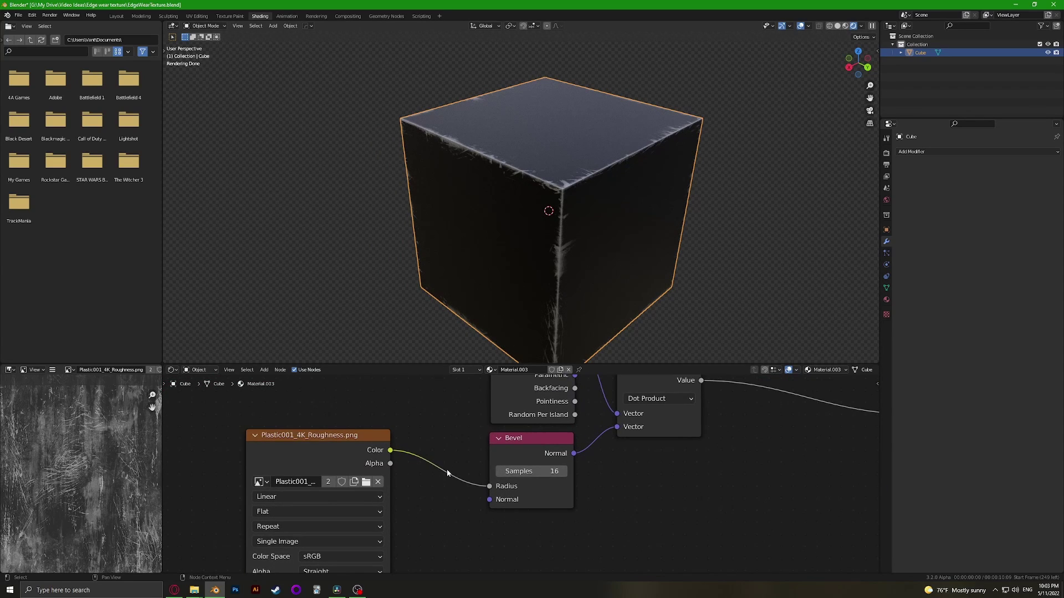
scroll(458, 458, "up", 2)
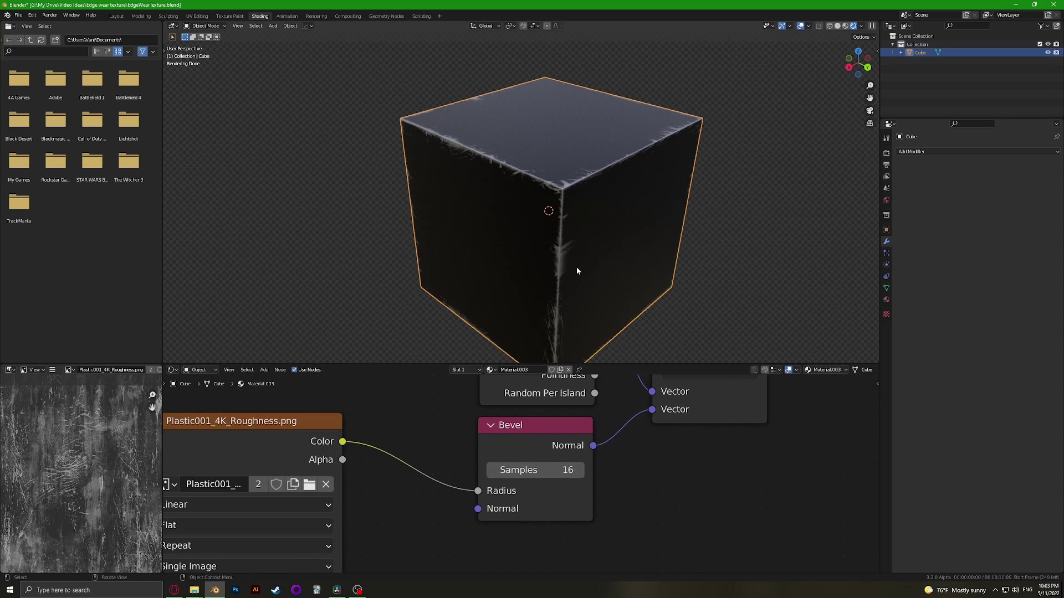
scroll(556, 216, "up", 4)
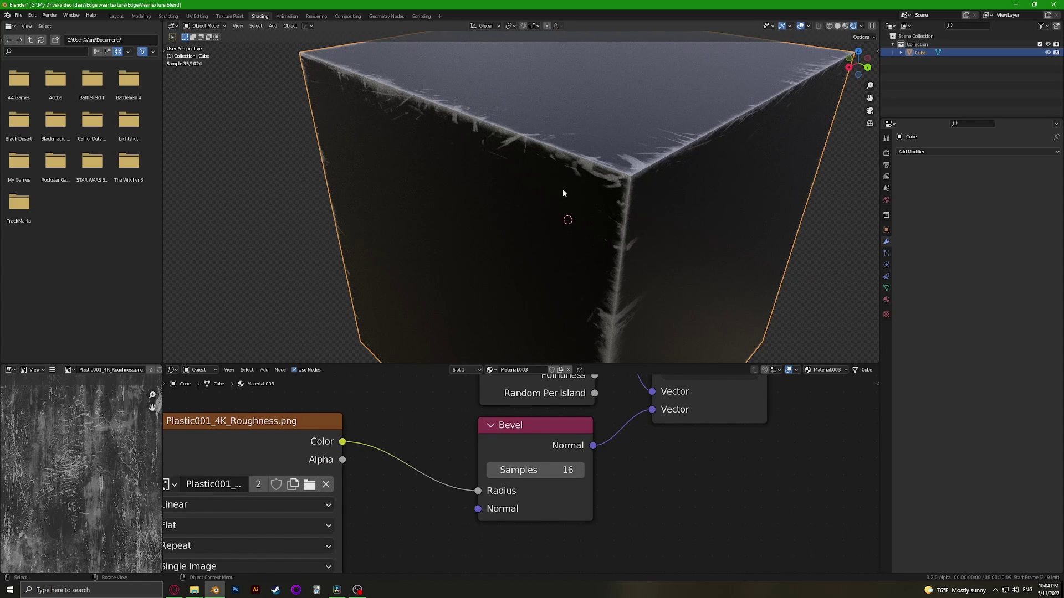
scroll(404, 471, "down", 3)
Add a Math node and insert it into the link between the roughness texture's Color and the Bevel Radius
middle_click_drag(404, 471, 436, 461)
scroll(451, 462, "up", 4)
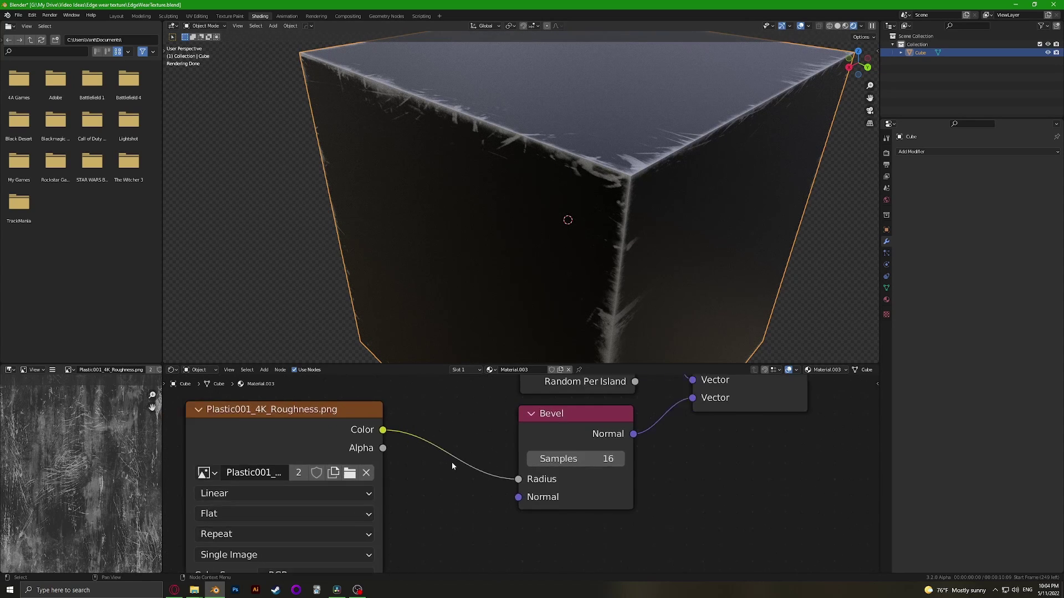
left_click(293, 420)
key("shift+a")
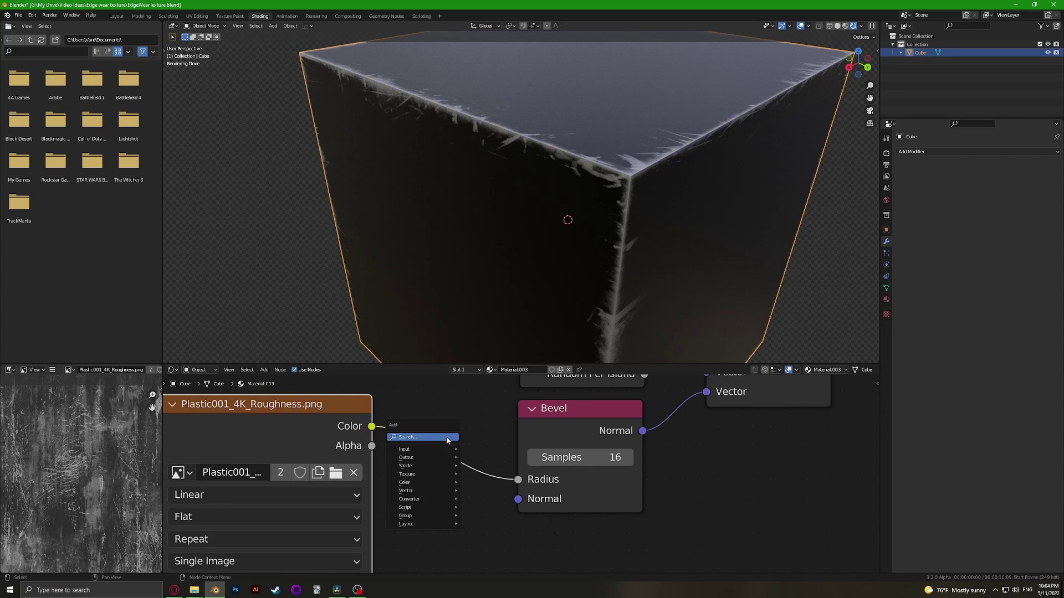
left_click(449, 439)
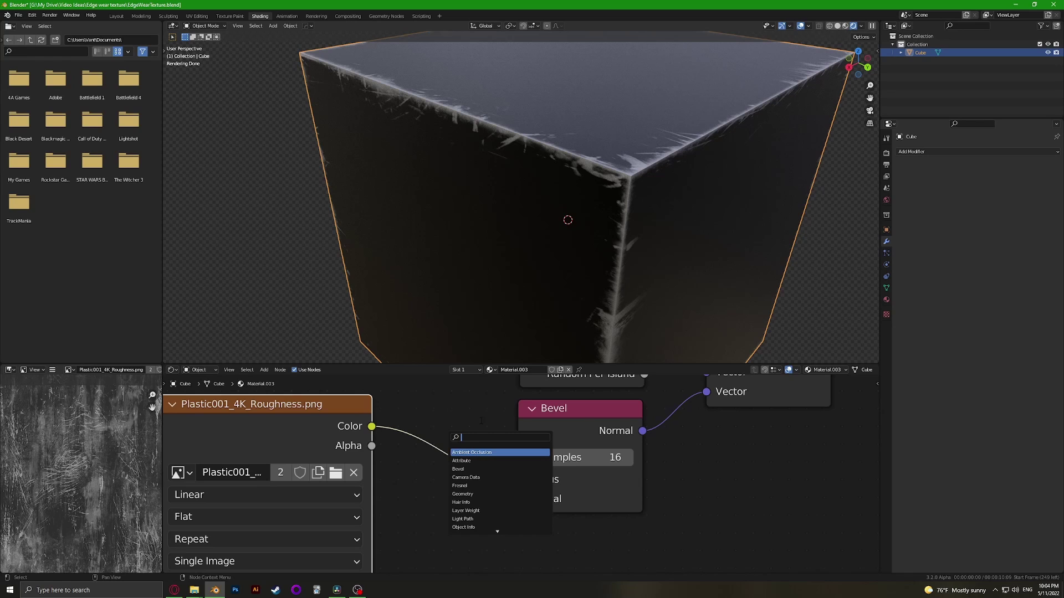
type("math")
key("Return")
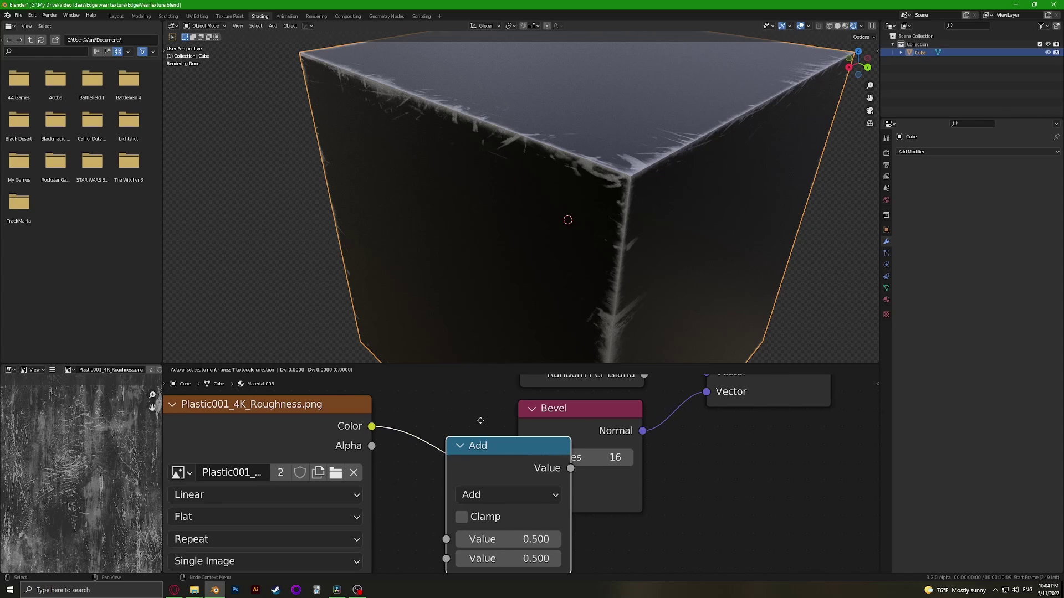
left_click(476, 408)
scroll(519, 478, "up", 1)
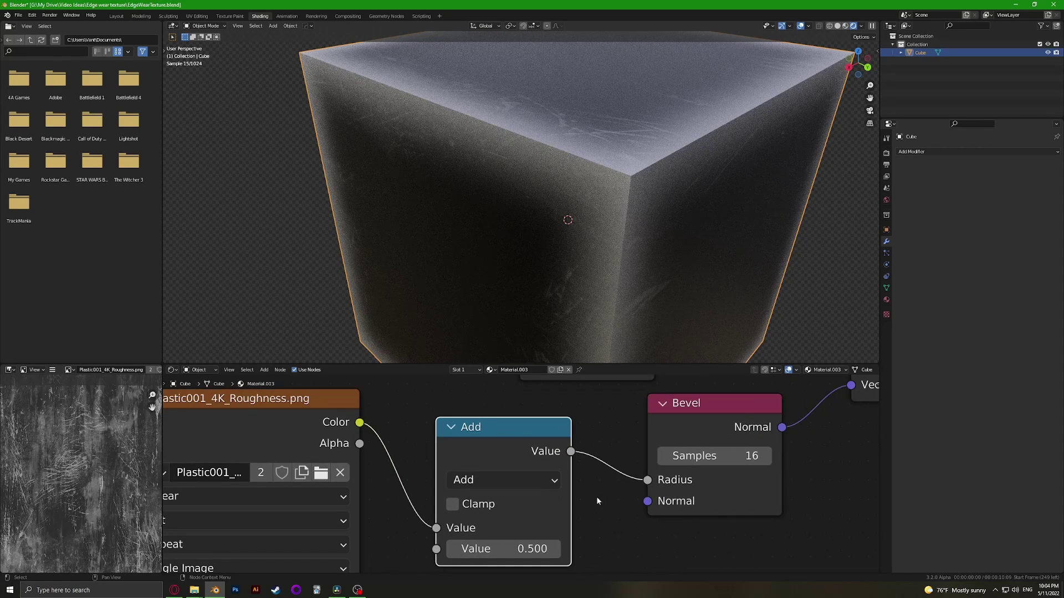
Switch the Math node's operation to Divide and set its second value to 0.540
left_click(549, 484)
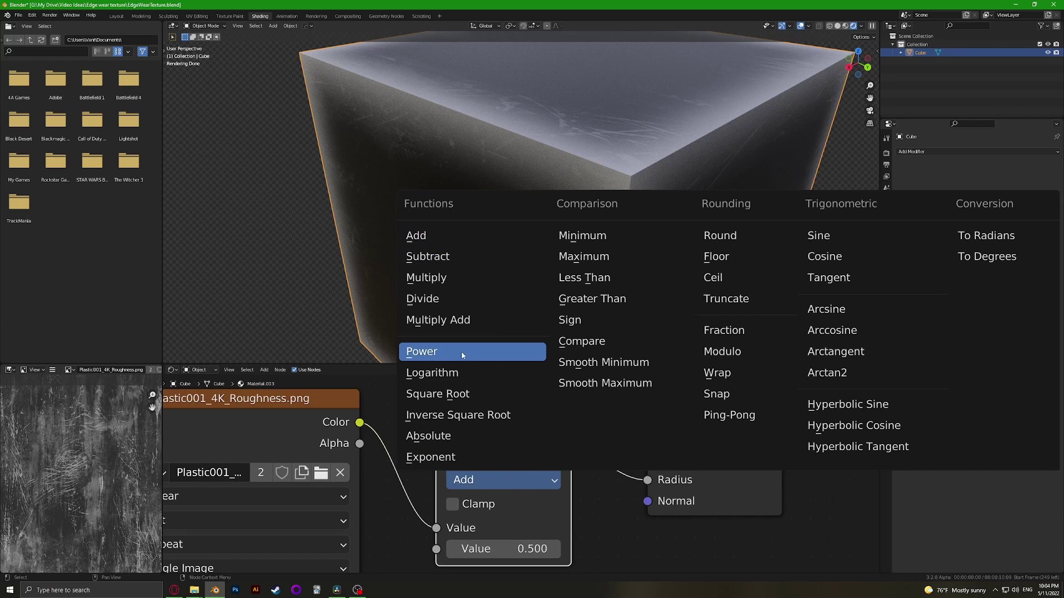
left_click(450, 303)
middle_click_drag(586, 531, 635, 445)
left_click_drag(554, 498, 527, 498)
left_click_drag(537, 499, 582, 498)
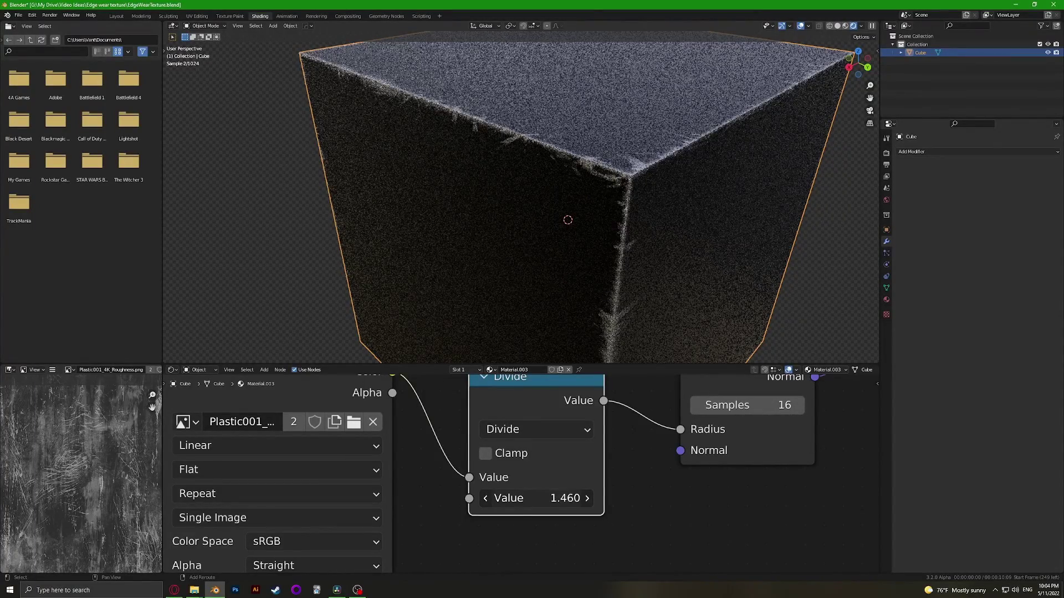
mouse_move(582, 498)
left_mouse_down()
mouse_move(526, 498)
mouse_move(563, 499)
left_mouse_up()
Add Mapping and Texture Coordinate nodes to the roughness texture's Vector input, using UV coordinates
scroll(476, 505, "down", 5)
middle_click_drag(422, 510, 550, 504)
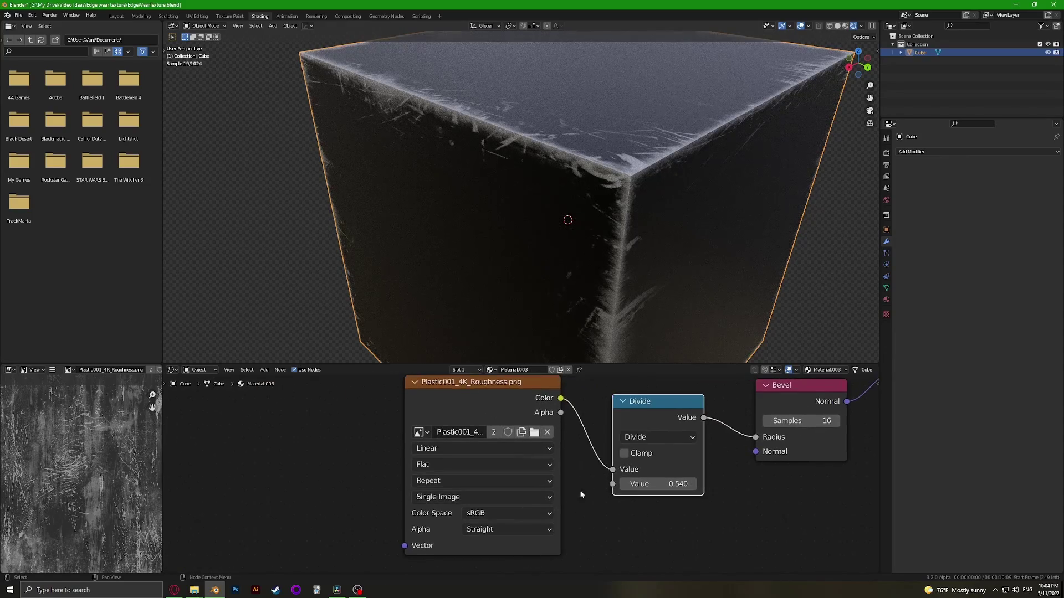
scroll(553, 471, "down", 4)
key("ctrl+t")
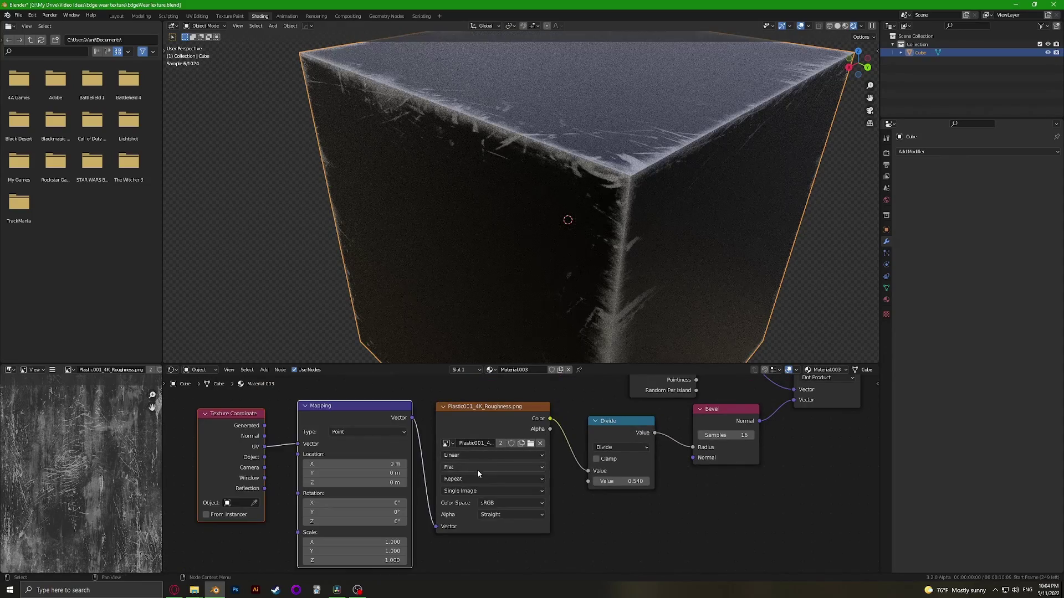
Increase the Mapping node's X, Y and Z Scale together by the same amount for finer scratches
scroll(477, 469, "up", 3)
middle_click_drag(578, 520, 590, 457)
scroll(509, 471, "up", 3)
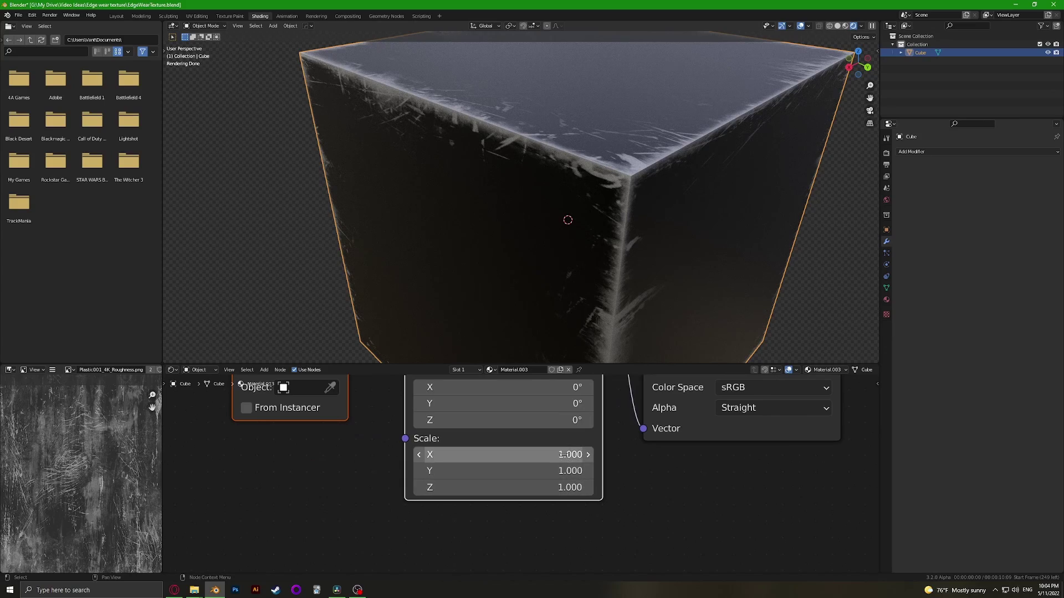
left_click_drag(579, 455, 591, 487)
scroll(670, 458, "down", 5)
left_click(724, 475)
Move the Mix node closer to the Dot Product node, leaving more space before the Principled BSDF
scroll(725, 471, "down", 6)
middle_click_drag(697, 472, 568, 465)
scroll(631, 465, "down", 4)
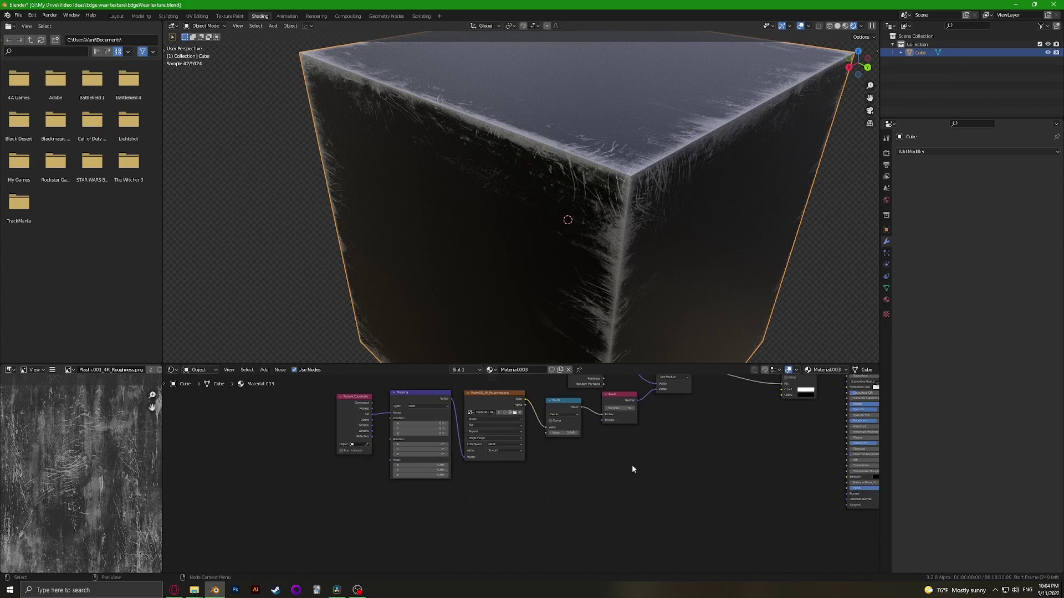
middle_click_drag(637, 465, 471, 477)
middle_click_drag(570, 454, 502, 480)
left_click_drag(558, 400, 509, 427)
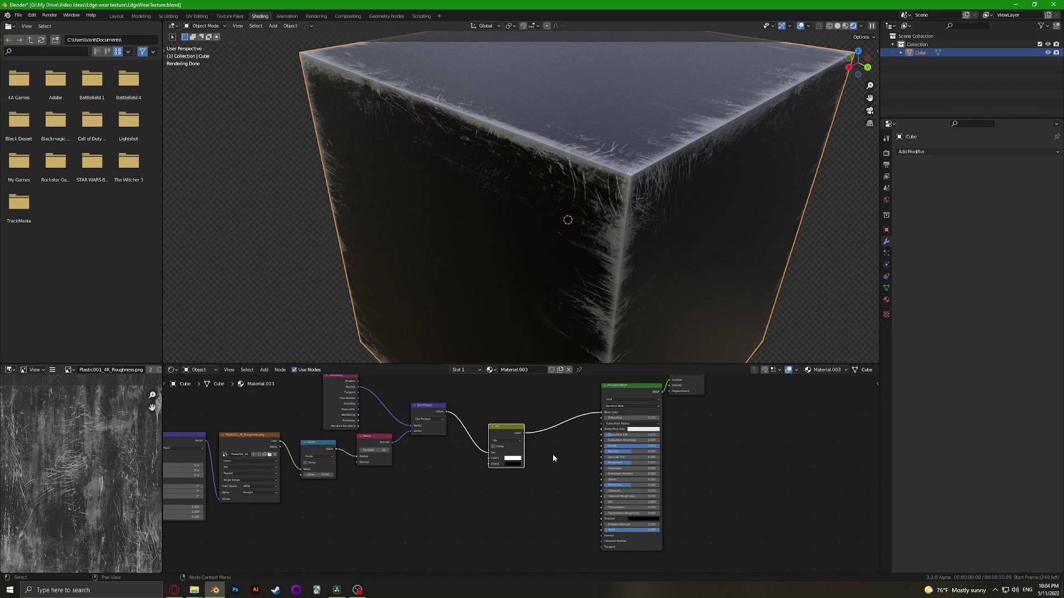
left_click(553, 454)
Add a Bump node, feeding the Mix node's Color into its Height and its Normal output into the Principled BSDF's Normal
middle_click_drag(553, 454, 480, 438)
scroll(506, 453, "up", 1)
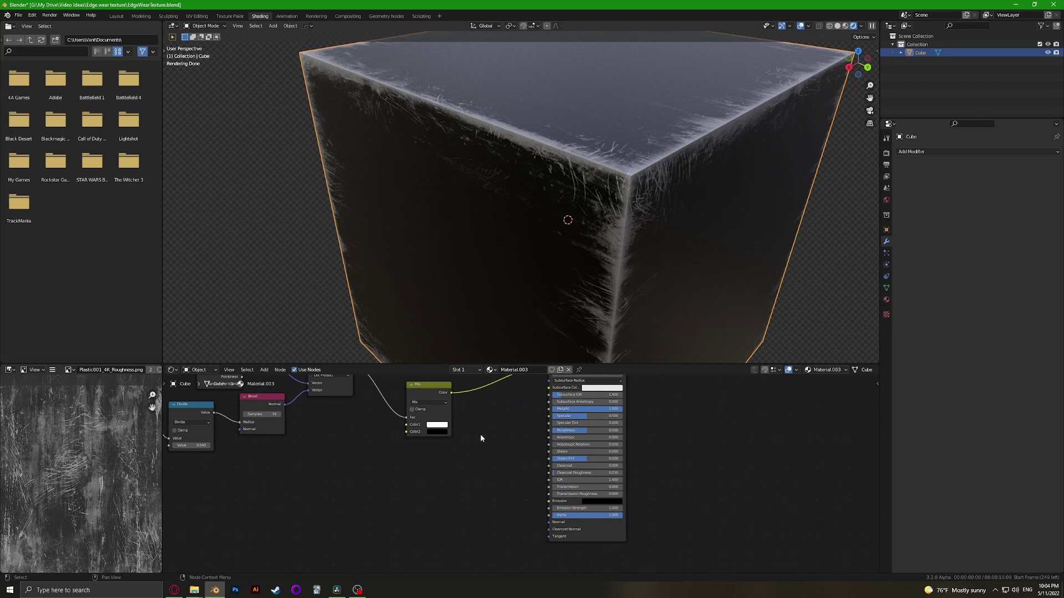
left_click(491, 442)
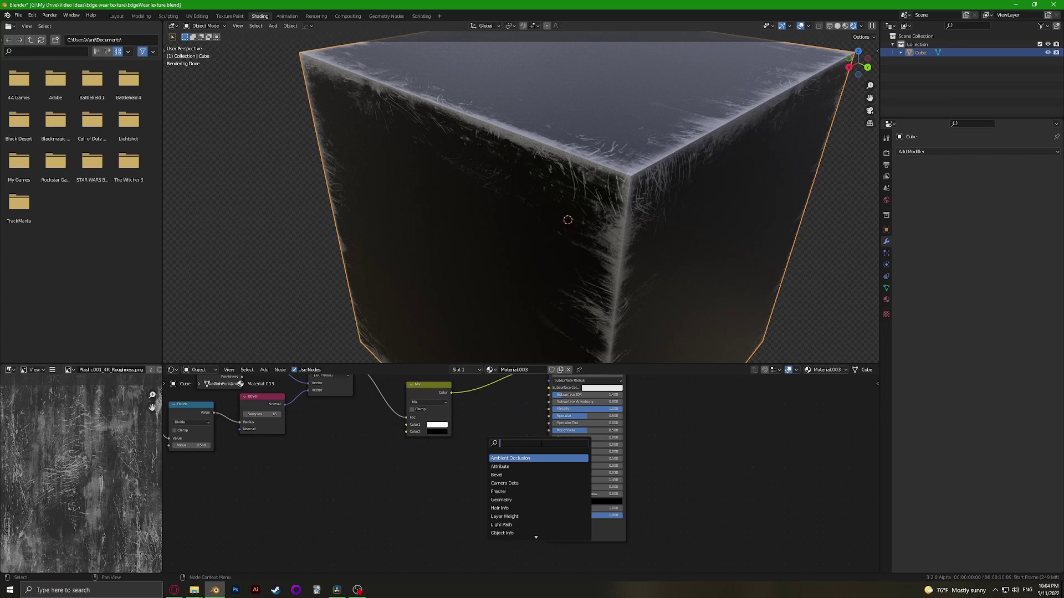
key("Return")
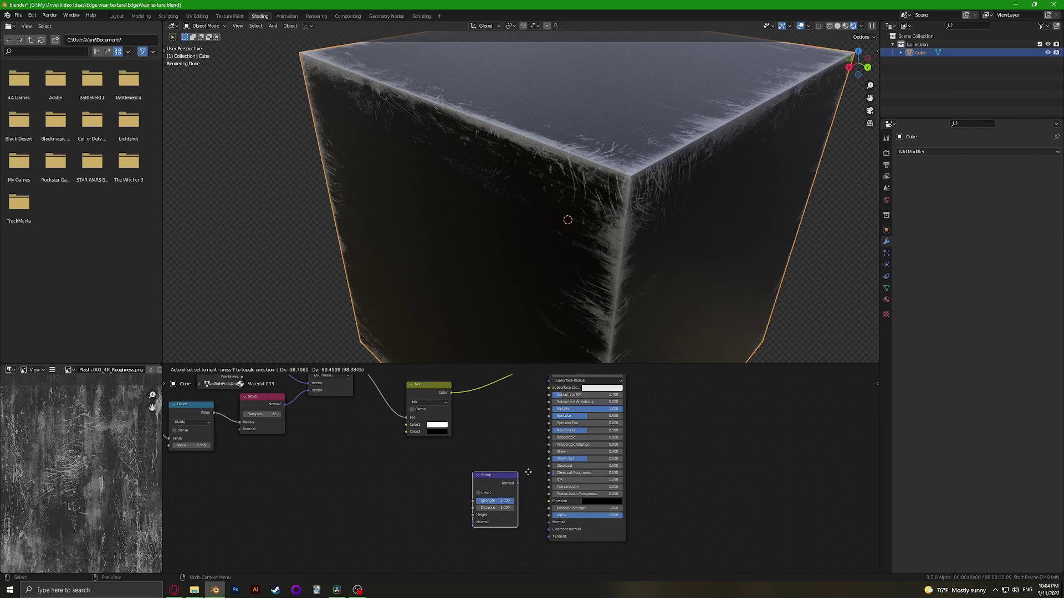
left_click(526, 474)
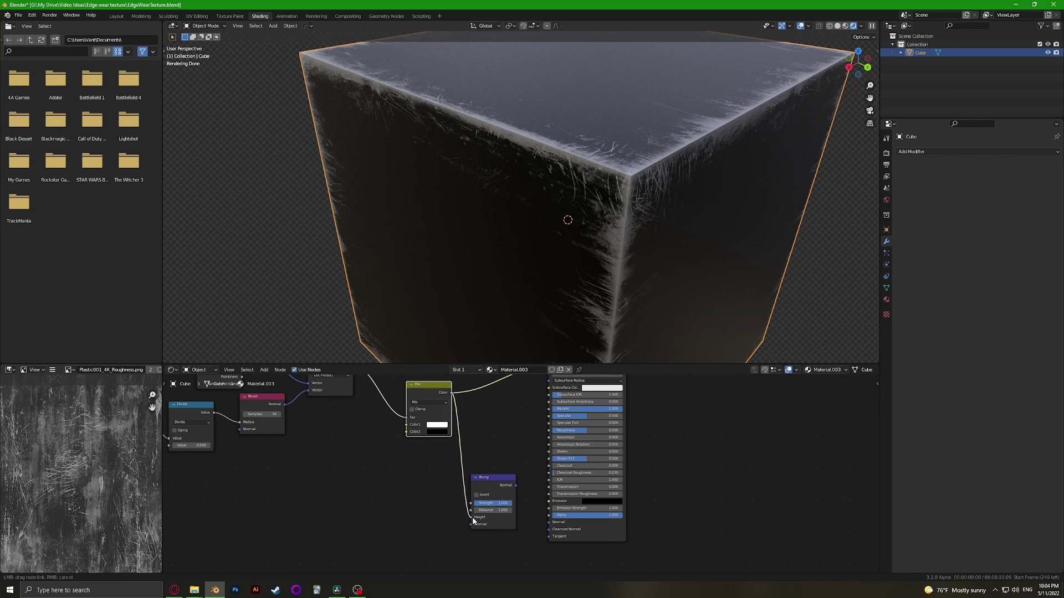
left_click_drag(542, 522, 549, 522)
Enable Invert on the Bump node and inspect the scratches along the cube's edges up close
scroll(522, 472, "up", 2)
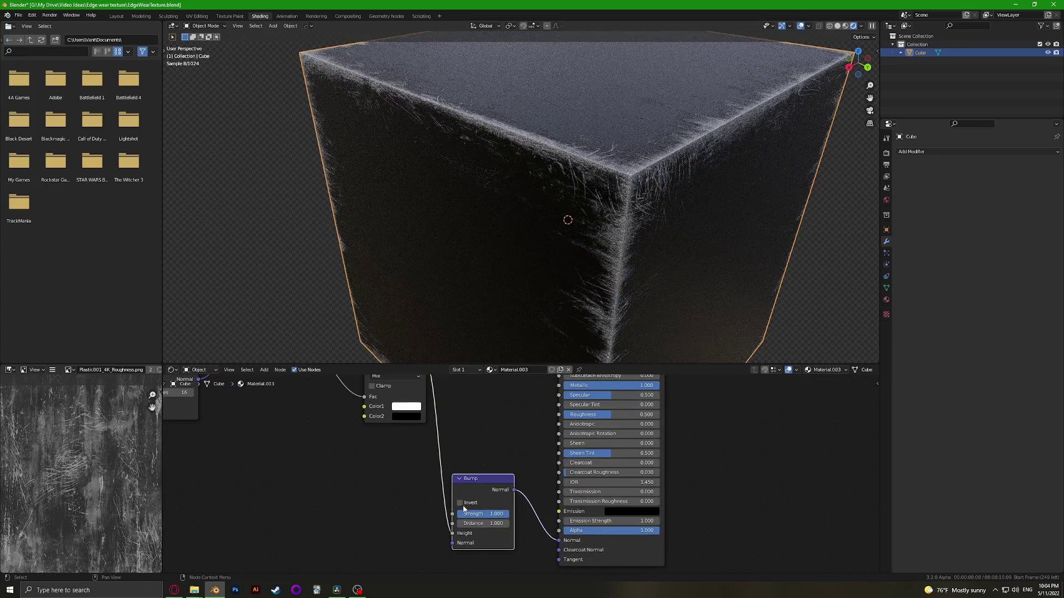
left_click(460, 503)
scroll(714, 161, "up", 2)
middle_click_drag(673, 180, 617, 214, "shift")
scroll(616, 214, "up", 1)
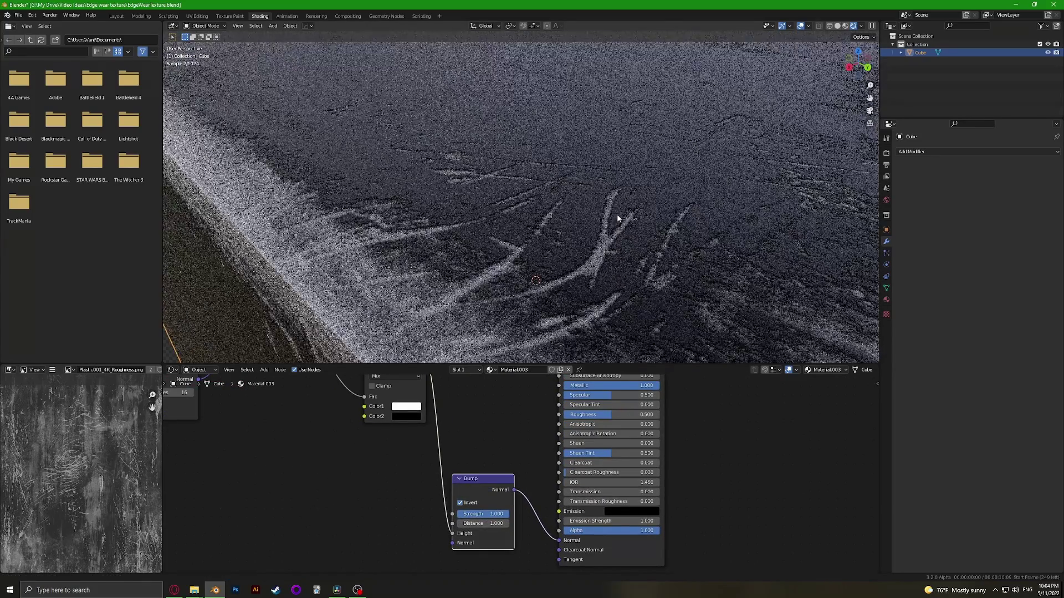
scroll(617, 214, "down", 1)
scroll(606, 197, "down", 5)
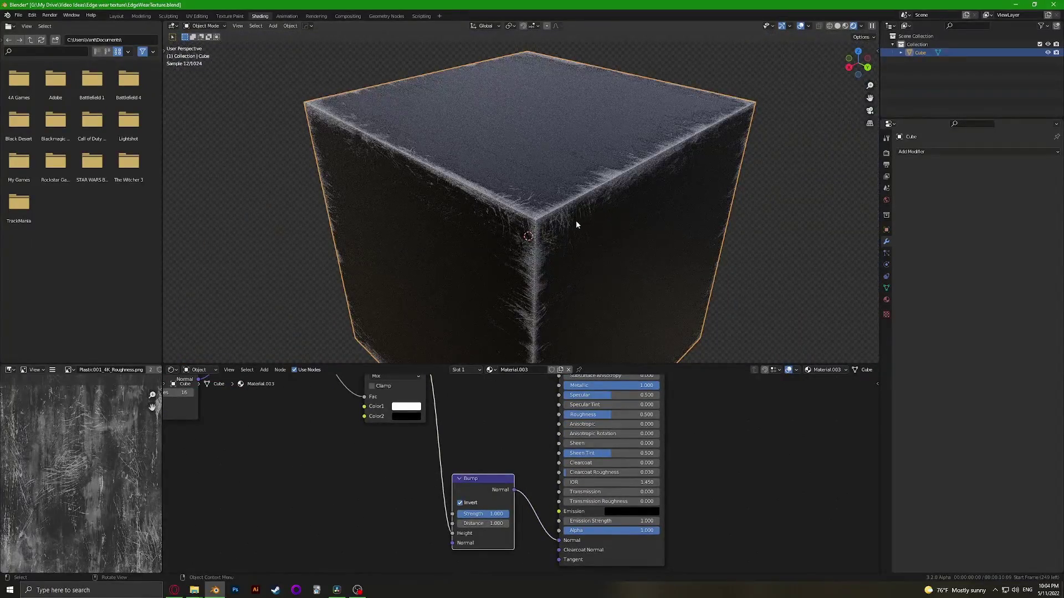
scroll(521, 425, "down", 2)
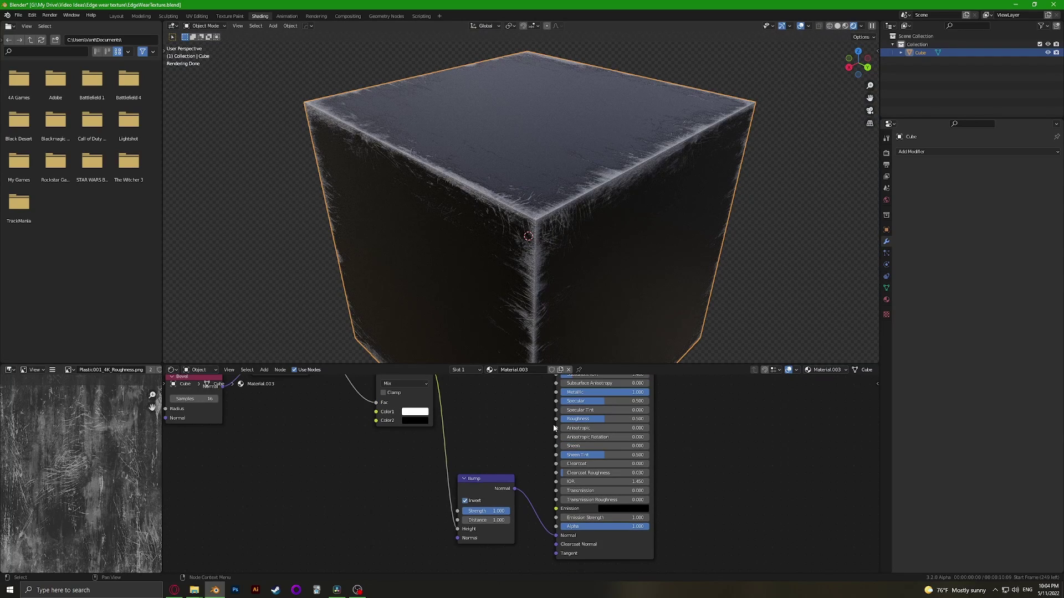